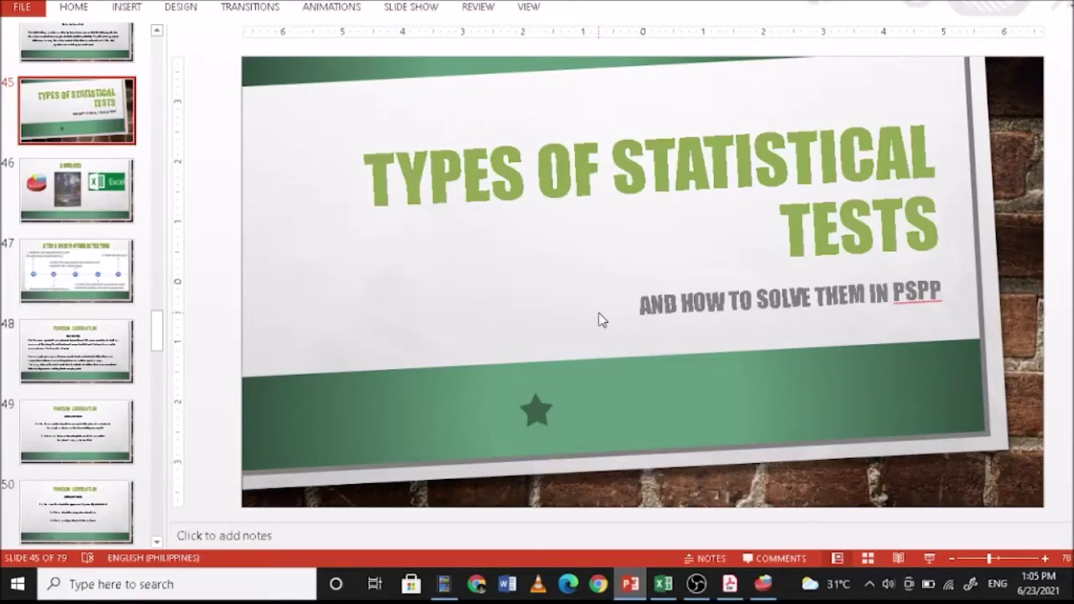
Inspect the pie chart, book cover and other pictures on slide 46, then show slide 47.
click(84, 187)
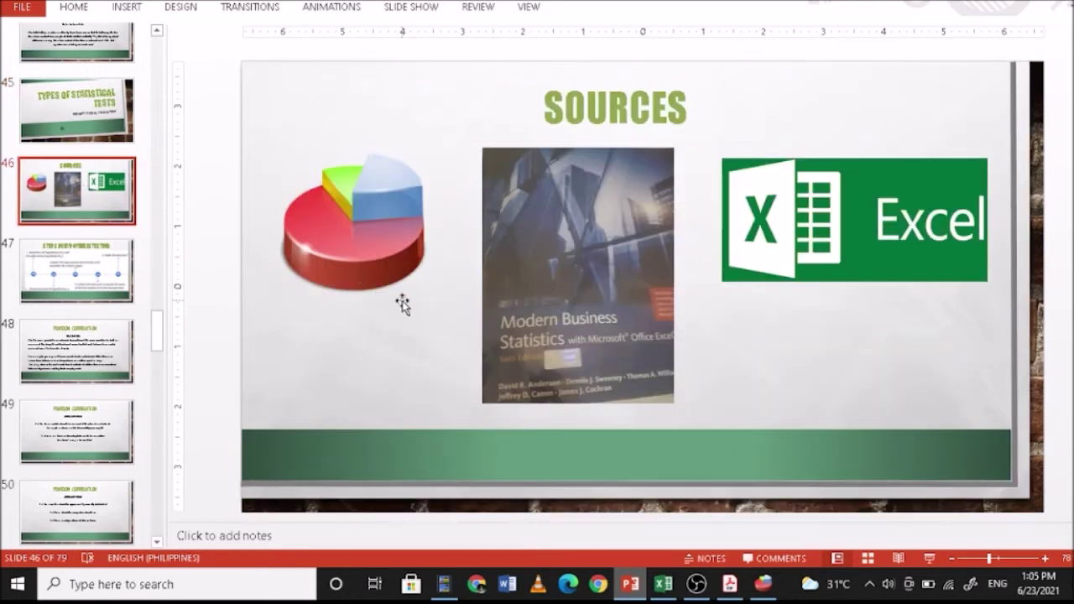
click(374, 254)
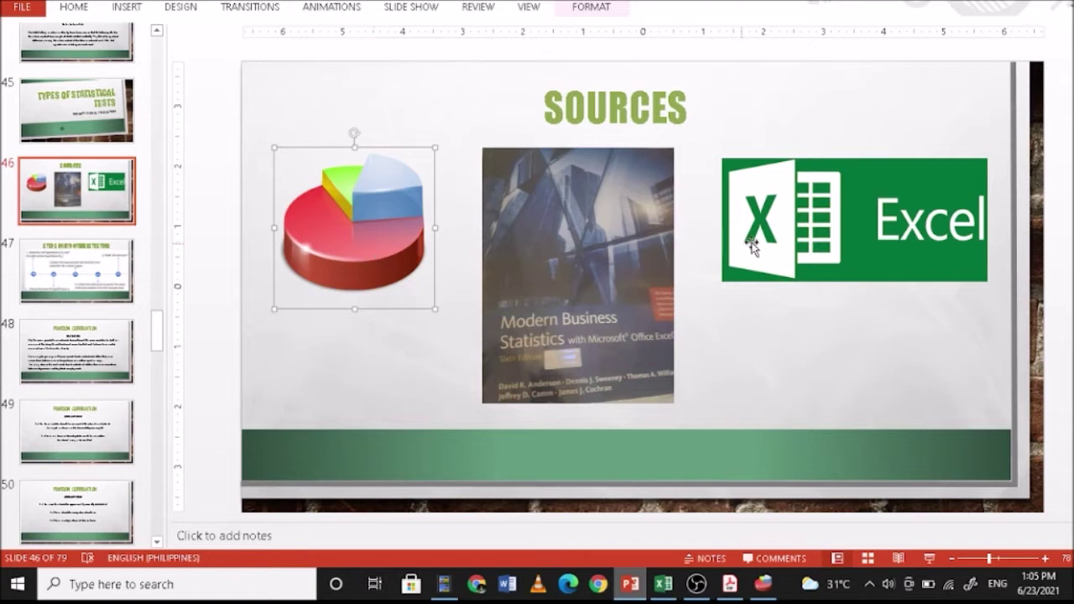
click(780, 241)
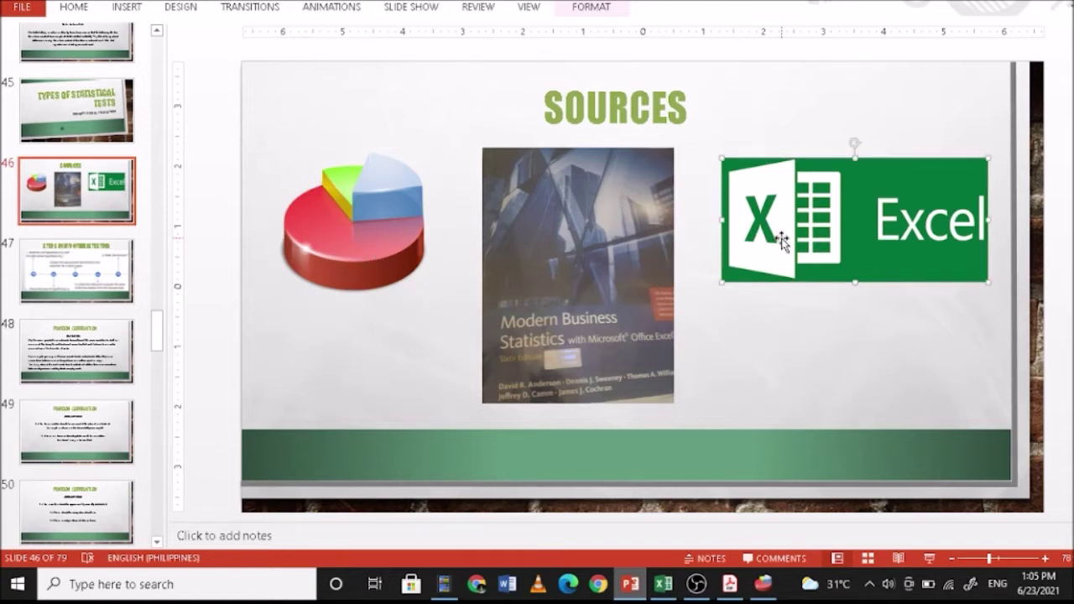
click(616, 251)
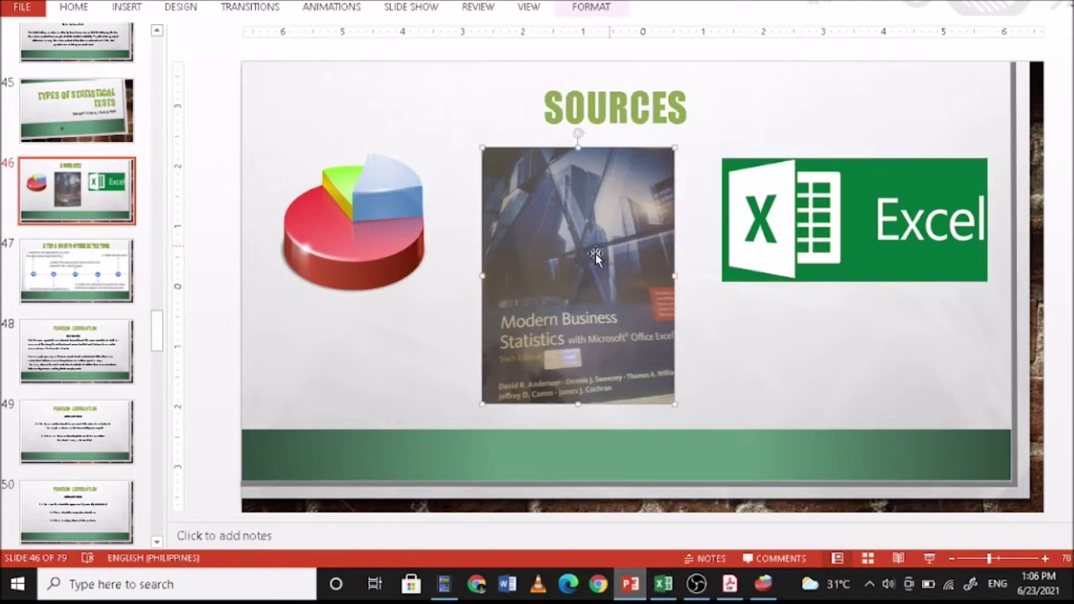
click(88, 279)
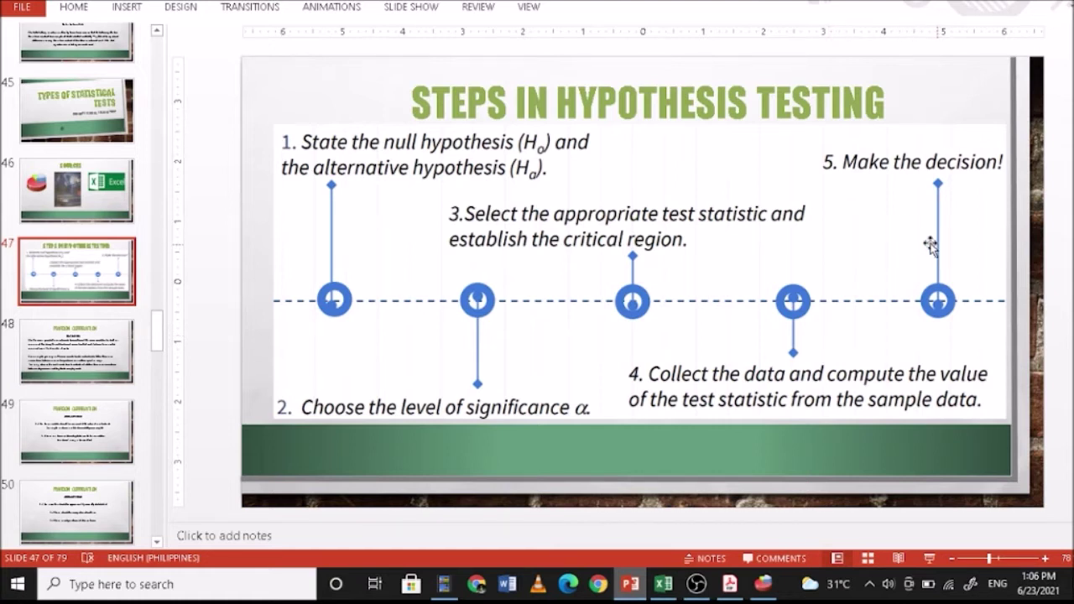
Show slide 48, Pearson Correlation, from the thumbnail pane.
click(70, 350)
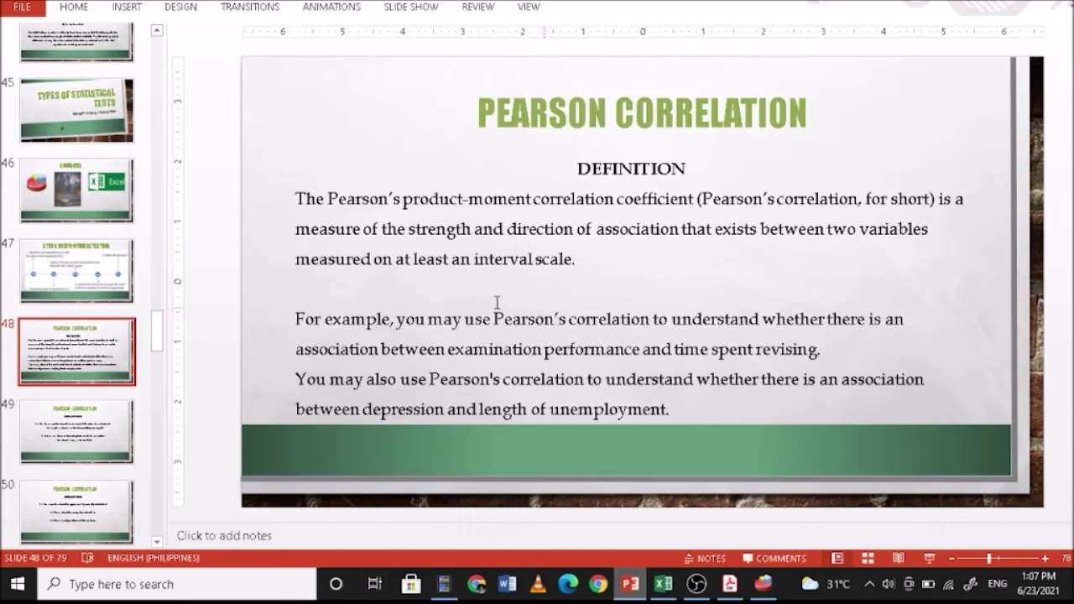
Show slide 49 on the Pearson Correlation assumptions.
click(78, 436)
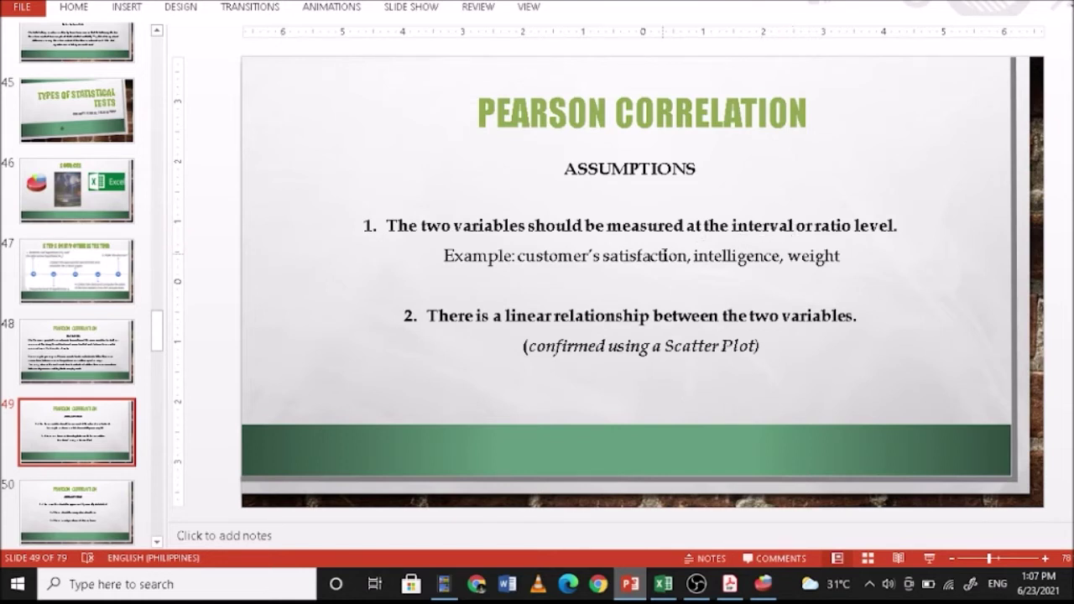
Select the slide 49 assumptions text, then show slide 50 with assumptions 3–5.
click(751, 255)
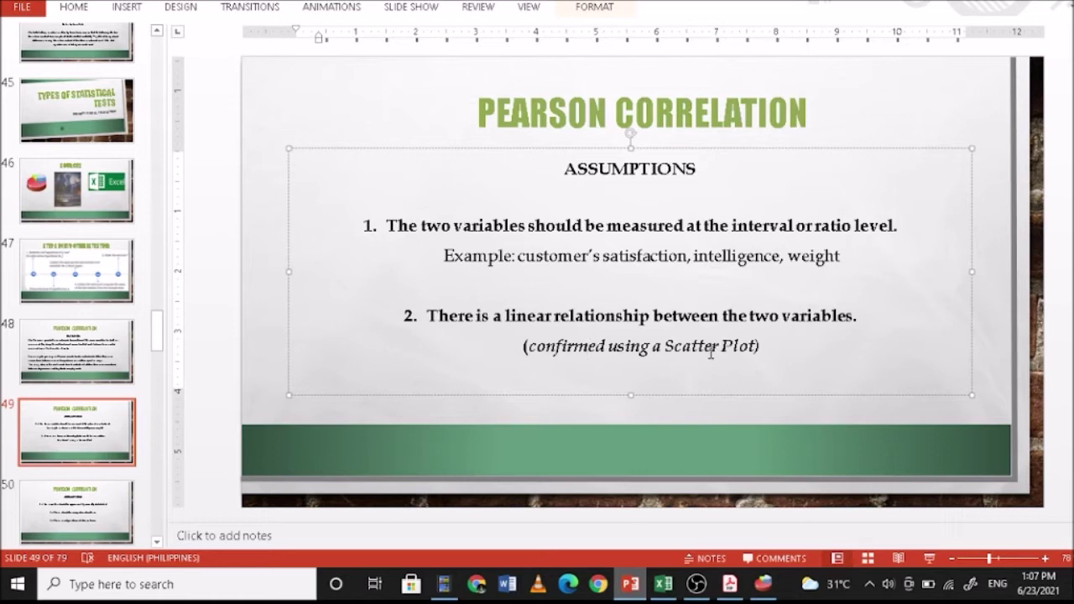
click(80, 514)
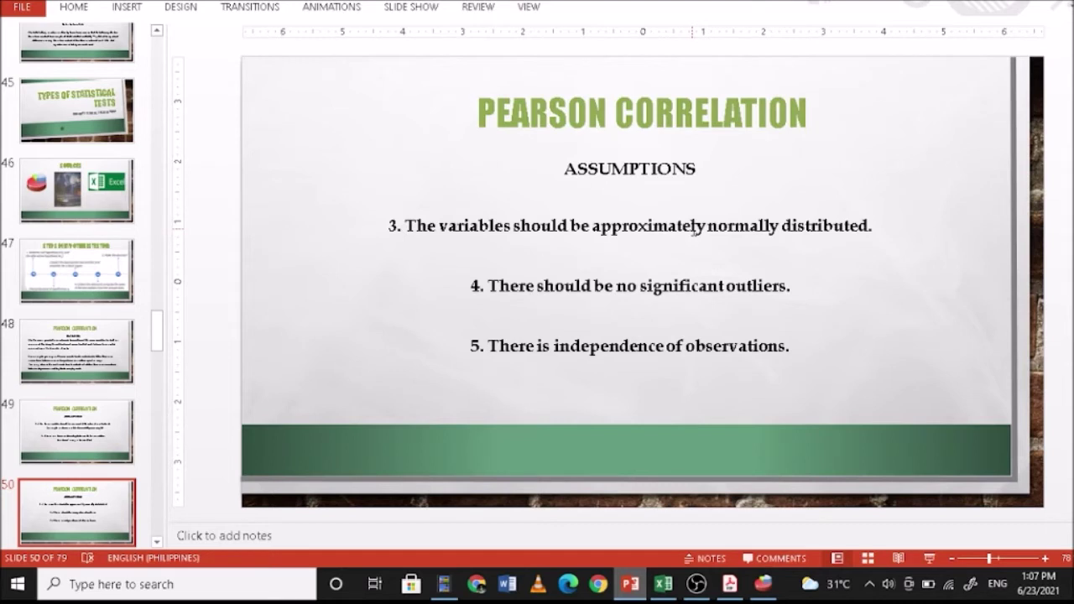
click(695, 291)
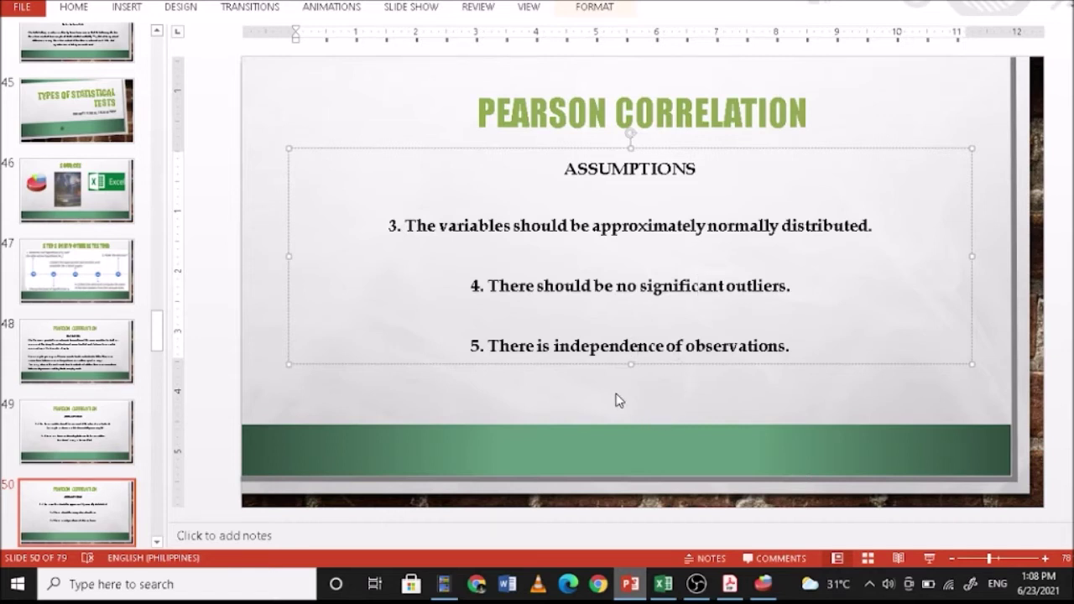
scroll(77, 318, down, 1)
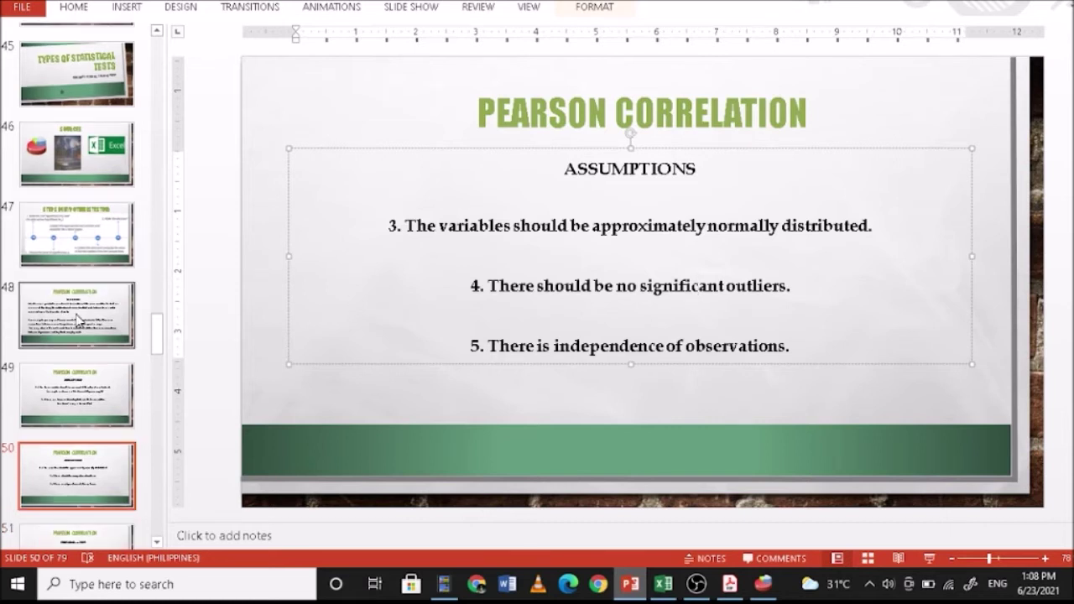
Advance past the PROCEDURE in PSPP slide to slide 52's speed-versus-mpg example.
key(Page_Down)
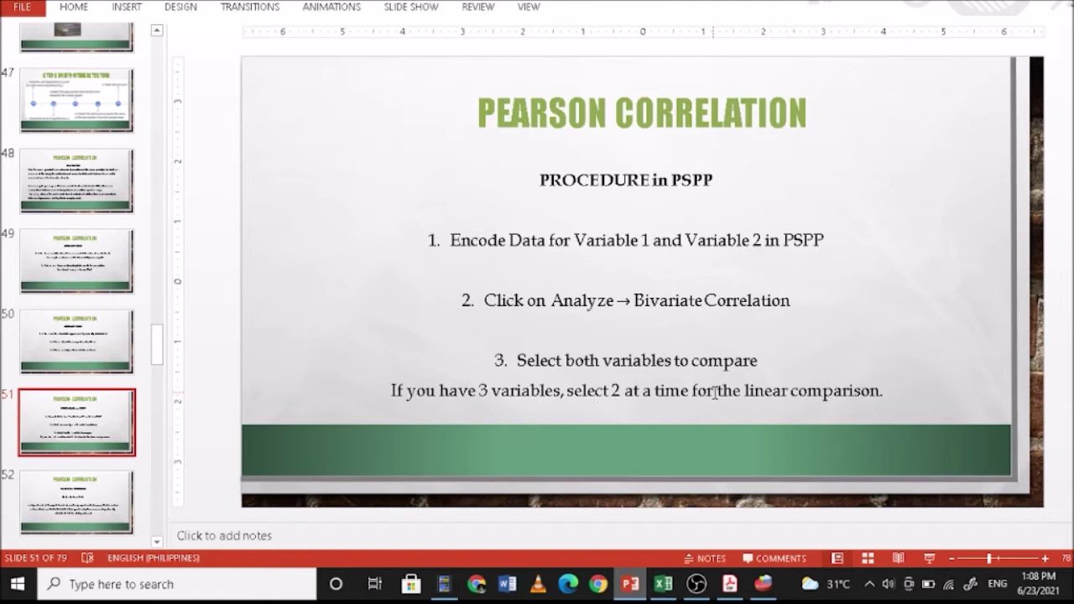
click(81, 509)
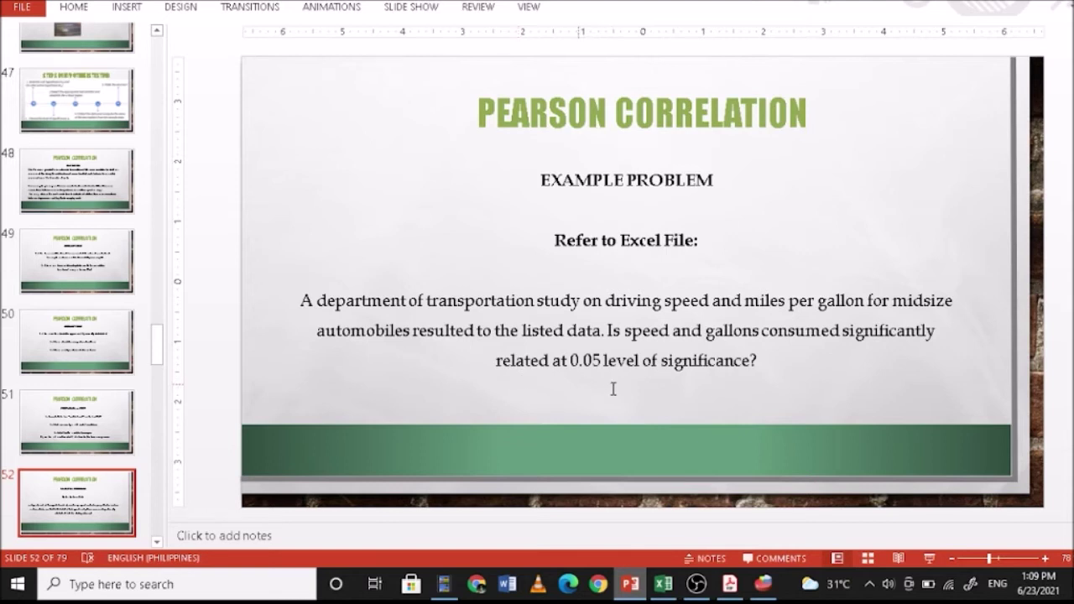
Select the example problem text, then switch to the Excel Pearson r data sheet.
click(584, 369)
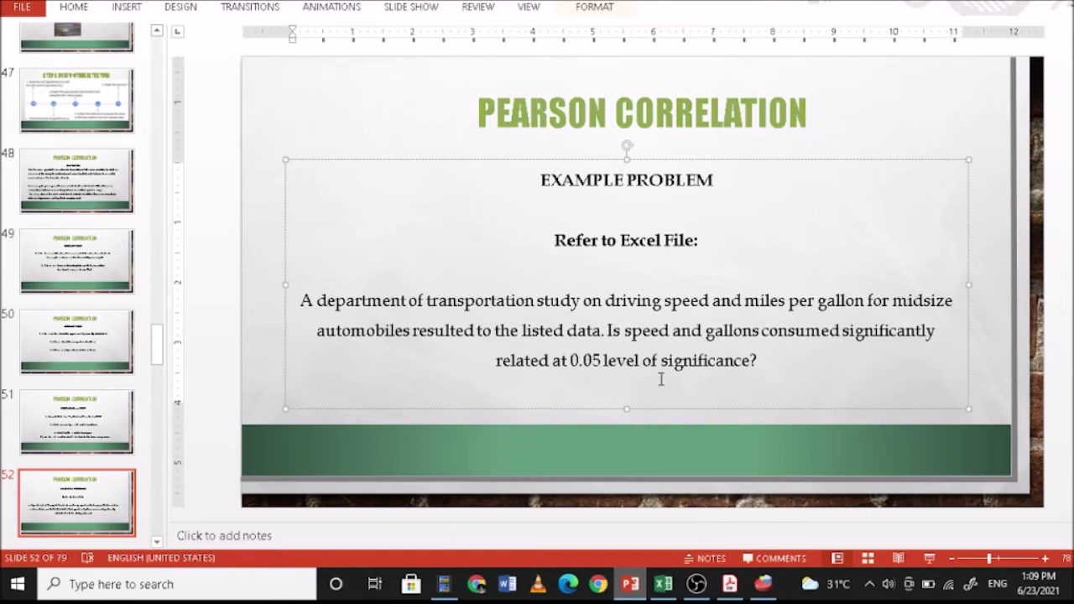
click(663, 583)
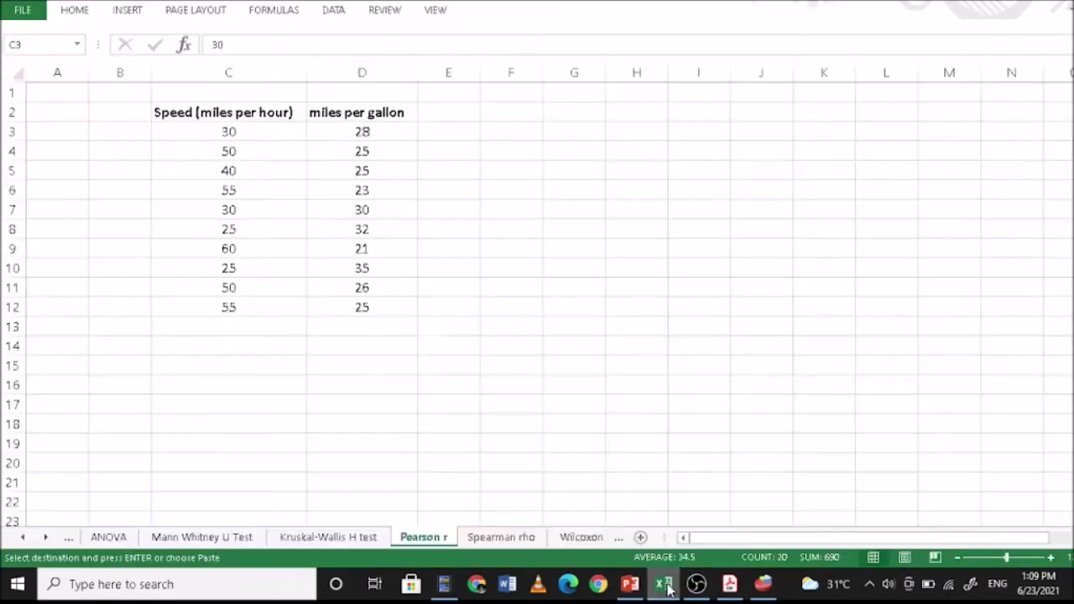
Deselect the data by clicking cell E7 and switch to PSPP.
click(474, 204)
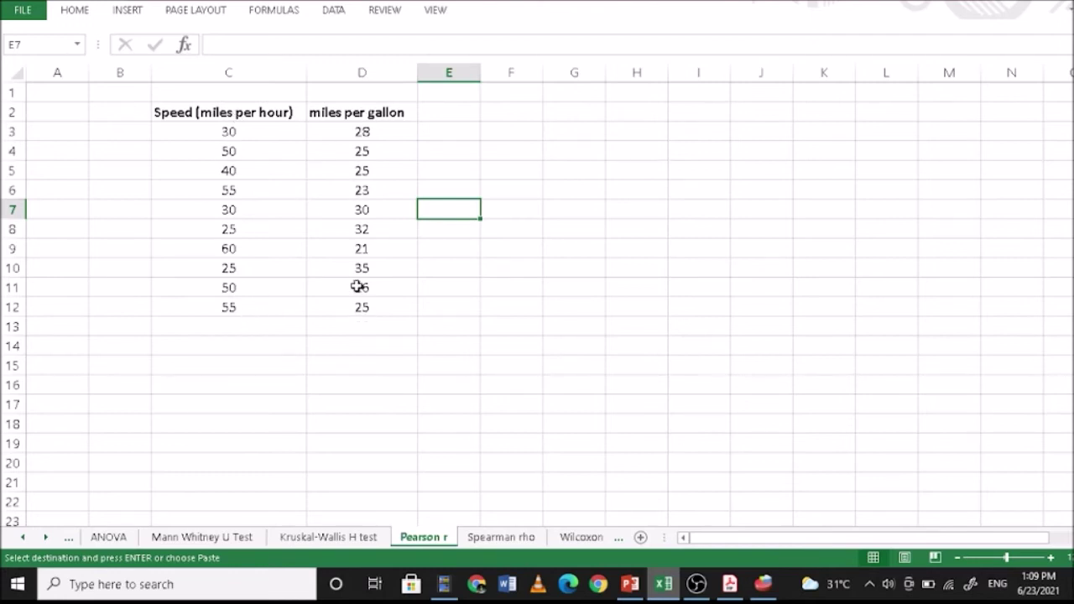
click(762, 584)
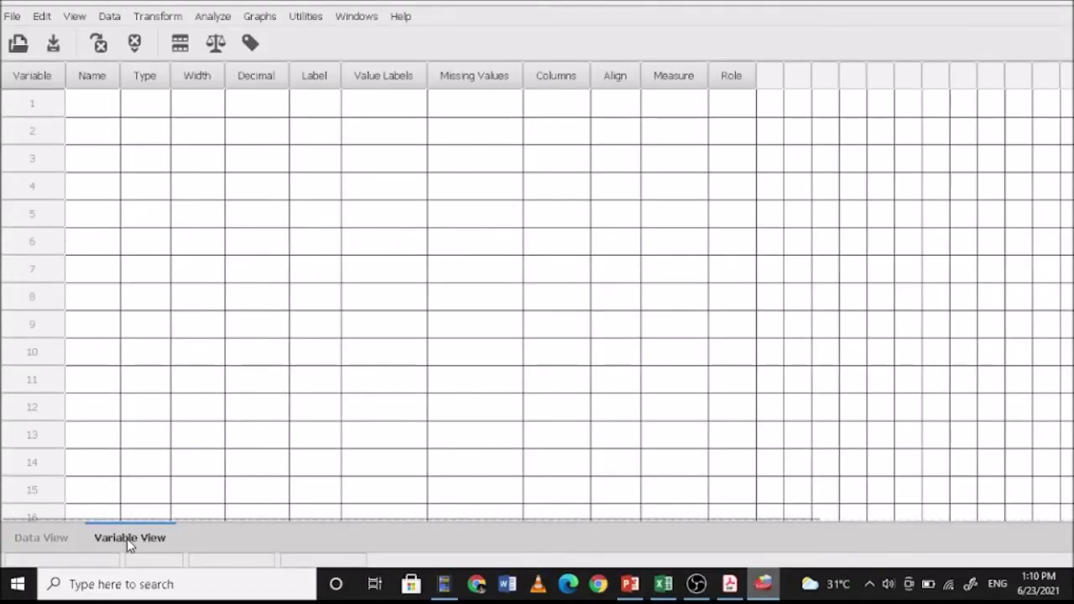
Define three variables named car1, speed and milesPerGallon in Variable View.
click(94, 106)
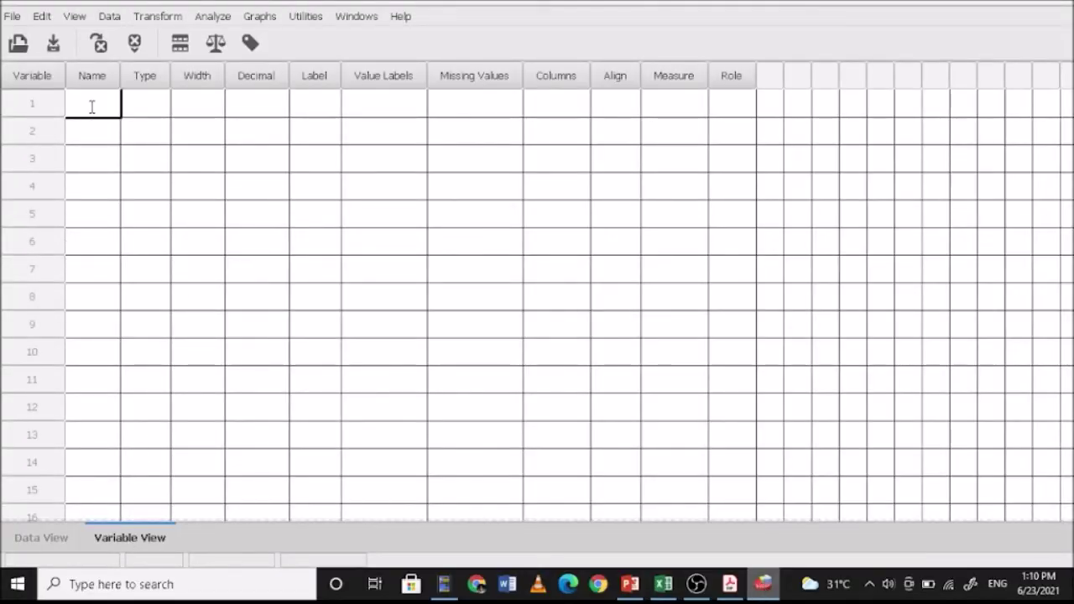
text(sp)
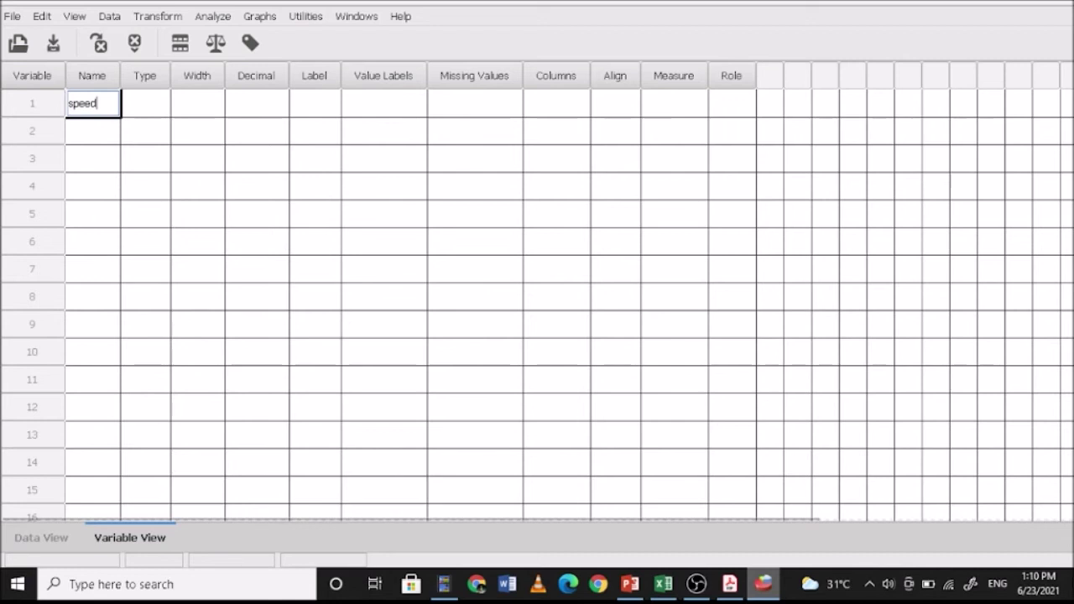
text(eed)
key(BackSpace)
key(BackSpace)
key(BackSpace)
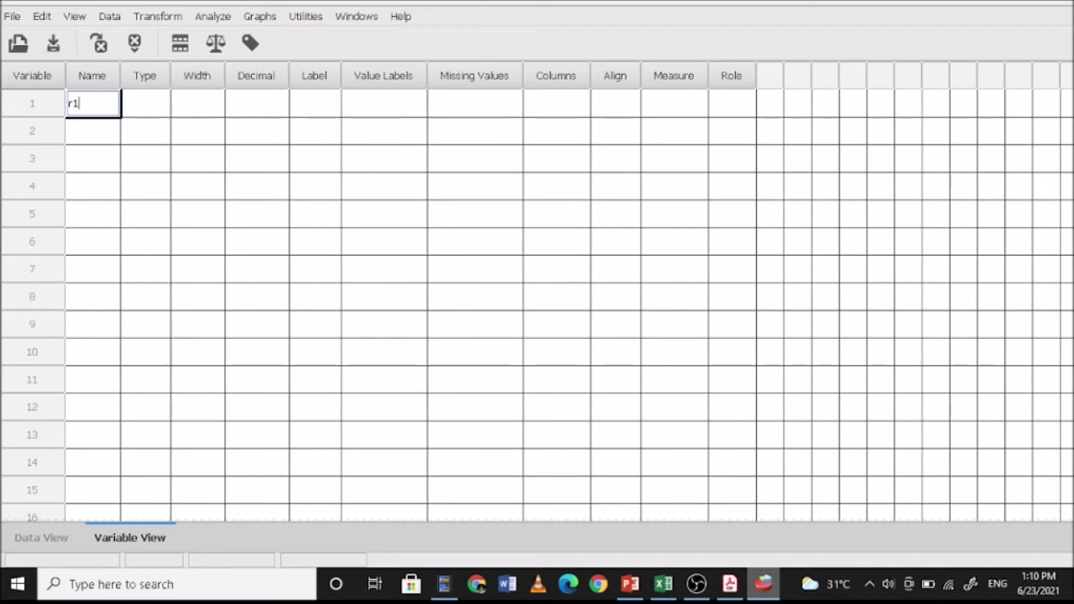
text(r1)
key(Return)
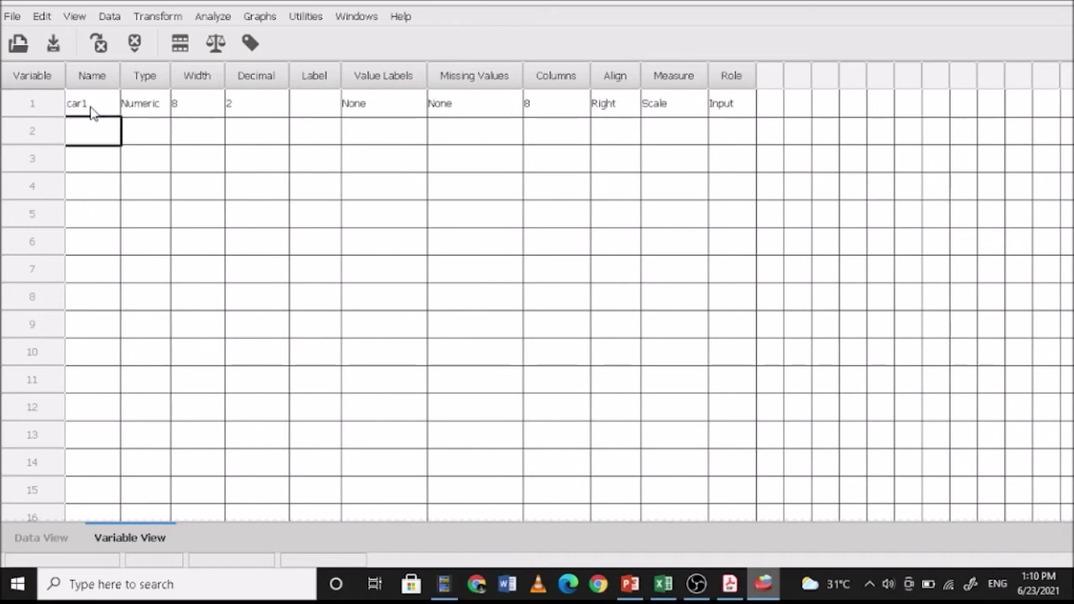
text(speed)
key(Return)
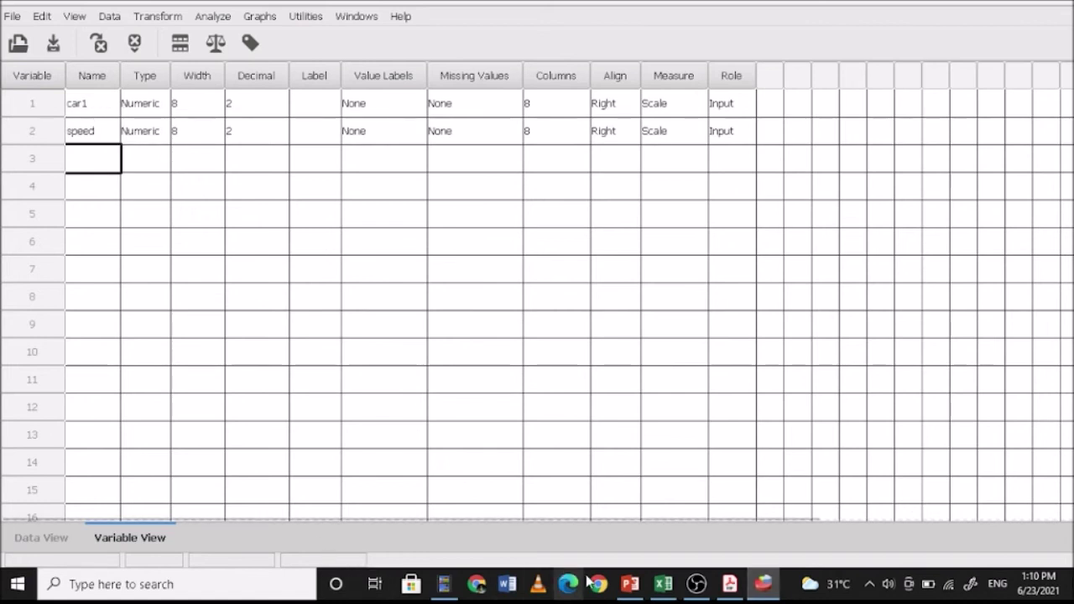
click(662, 585)
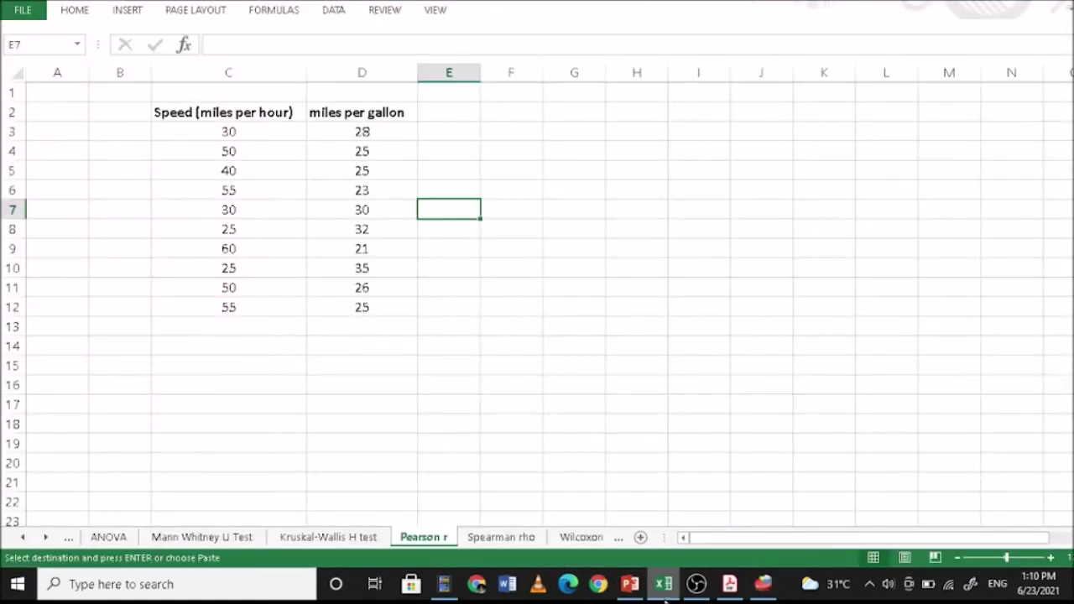
click(664, 585)
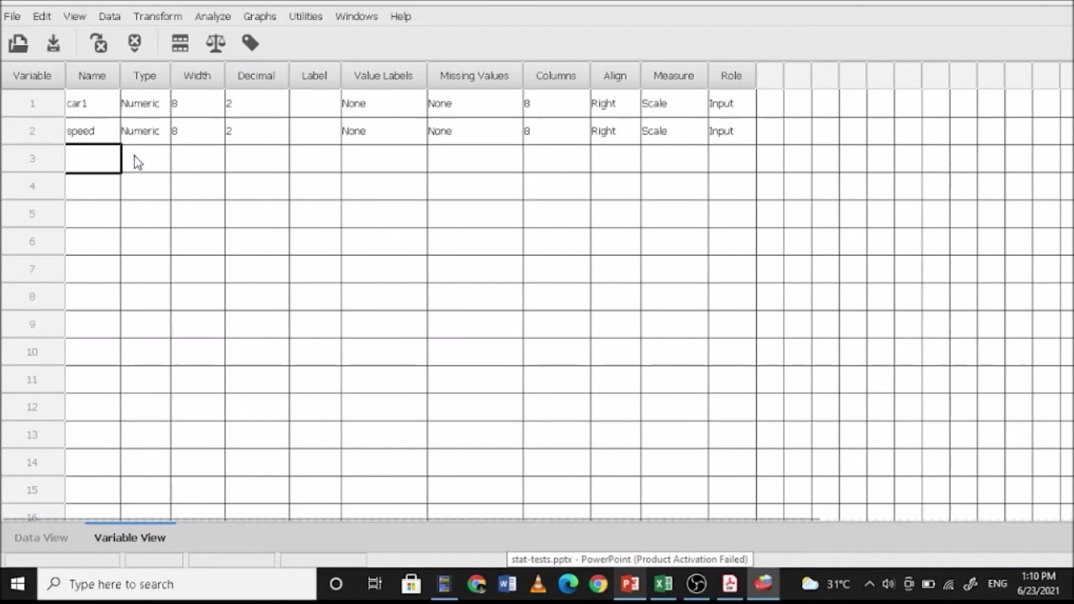
text(mi)
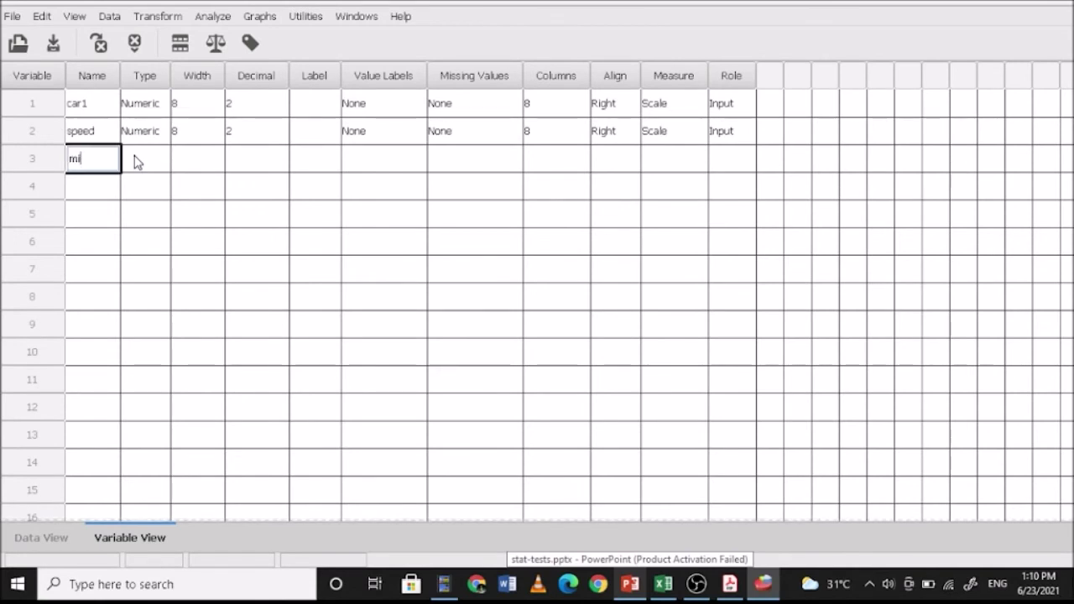
text(lesPer)
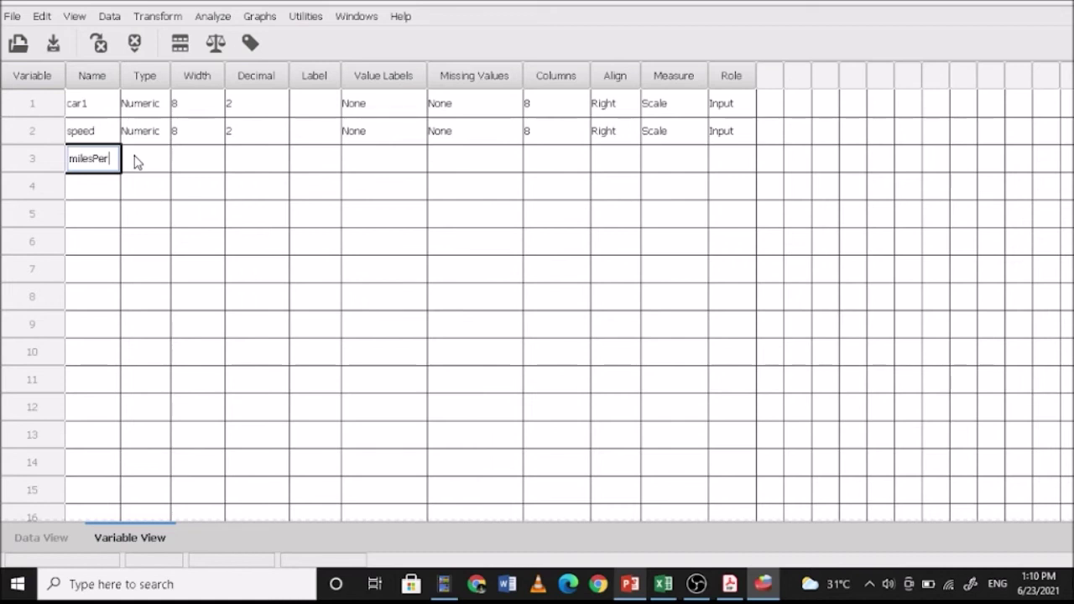
text(Gallon)
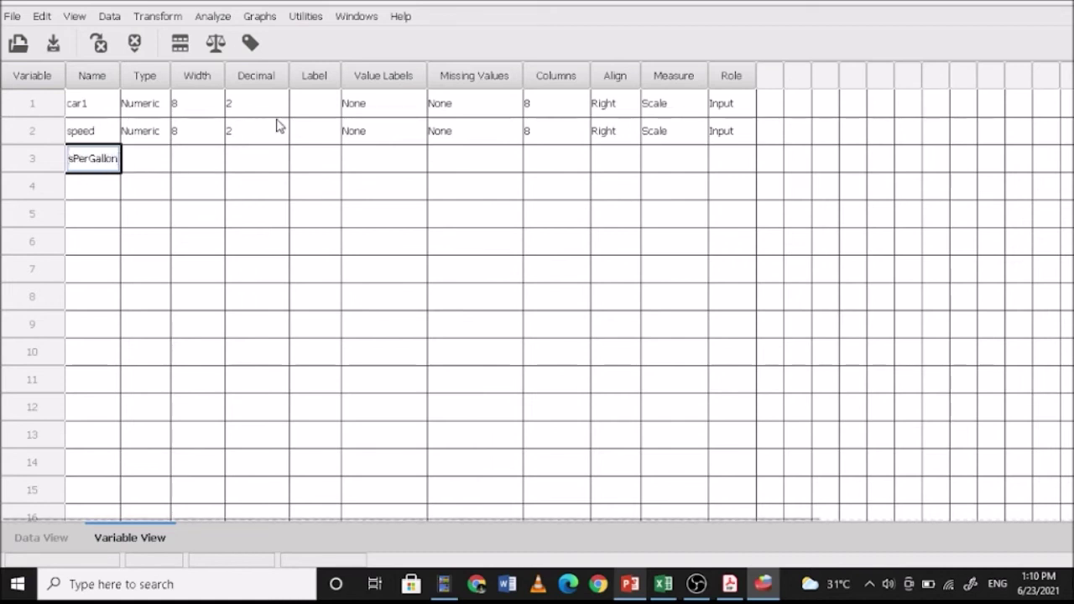
Give car1 0 decimal places and a Nominal measure level.
click(256, 102)
click(298, 103)
click(297, 103)
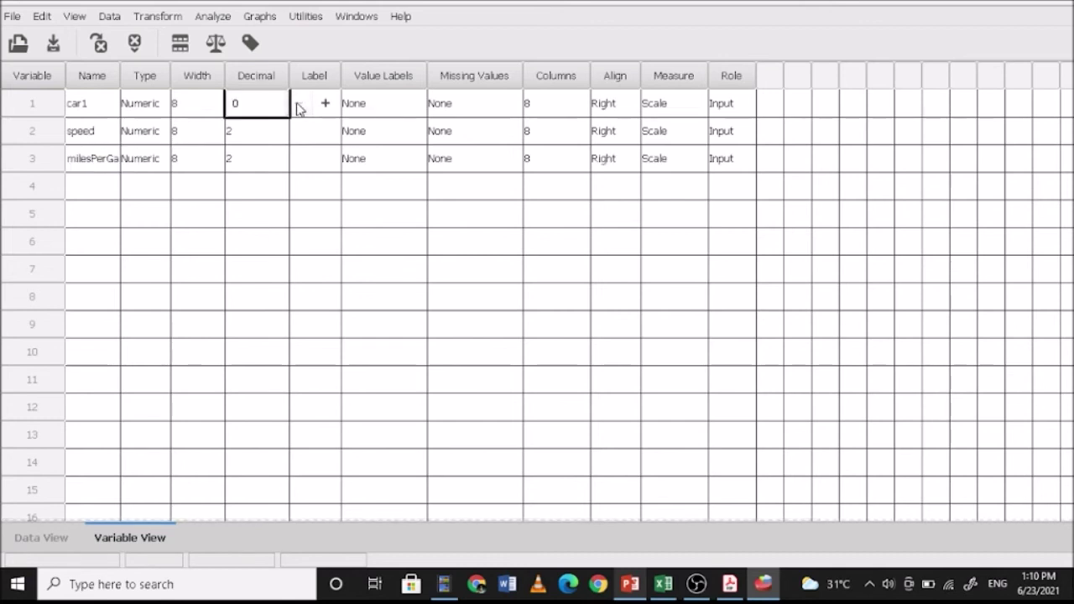
click(696, 106)
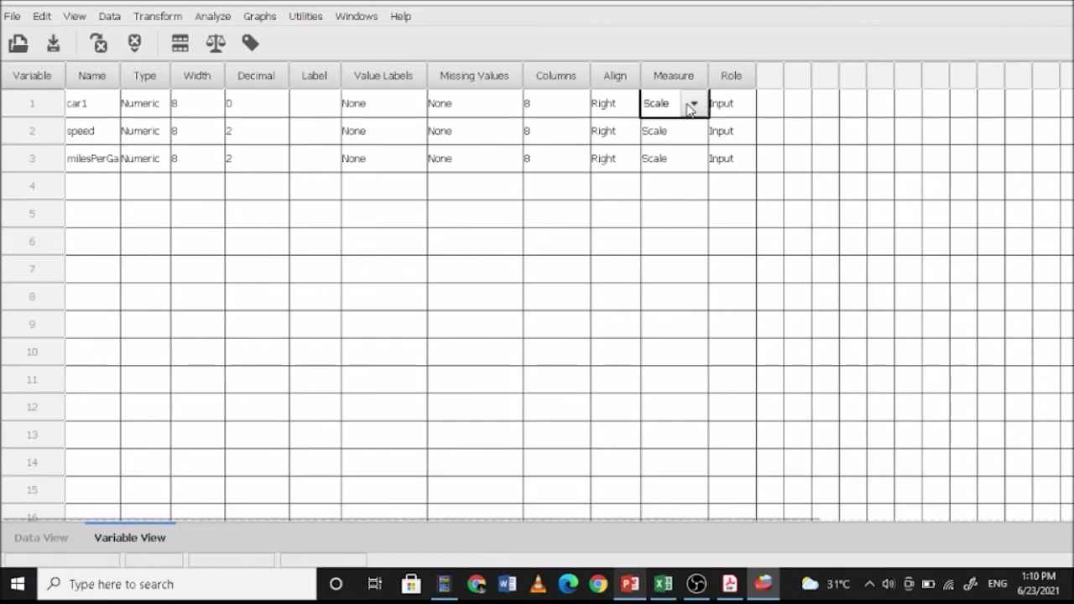
click(693, 103)
click(665, 131)
Set speed and milesPerGallon to 0 decimal places and show the Data View.
click(663, 585)
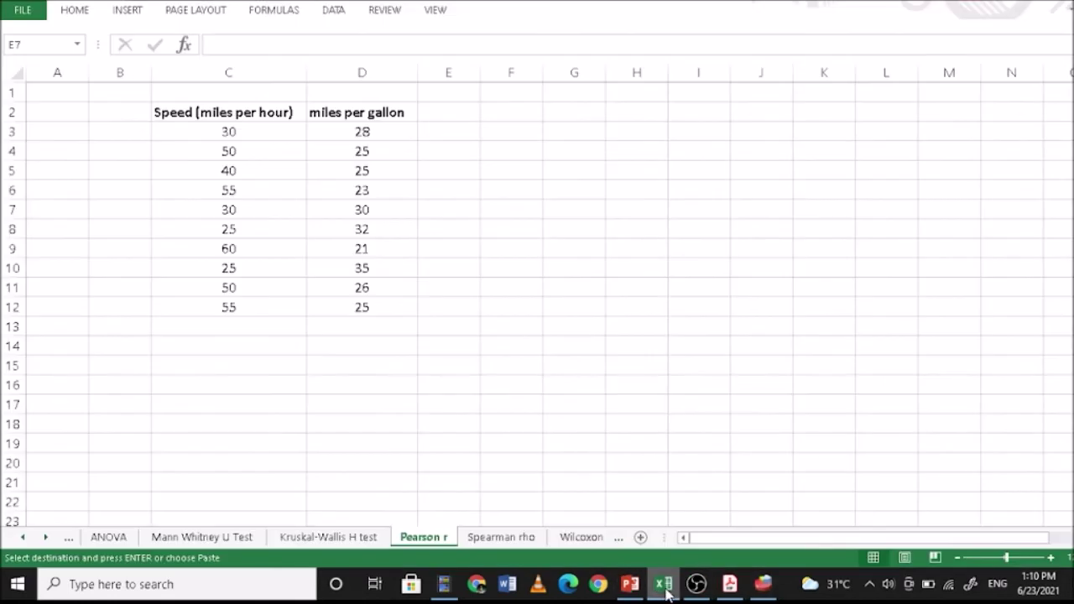
click(665, 587)
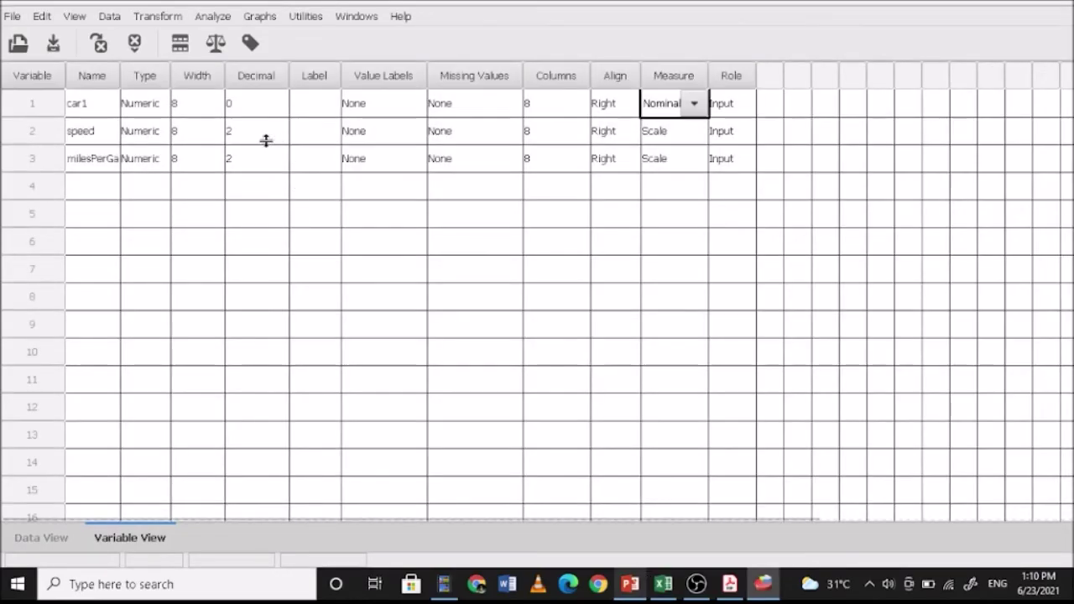
click(302, 130)
click(269, 132)
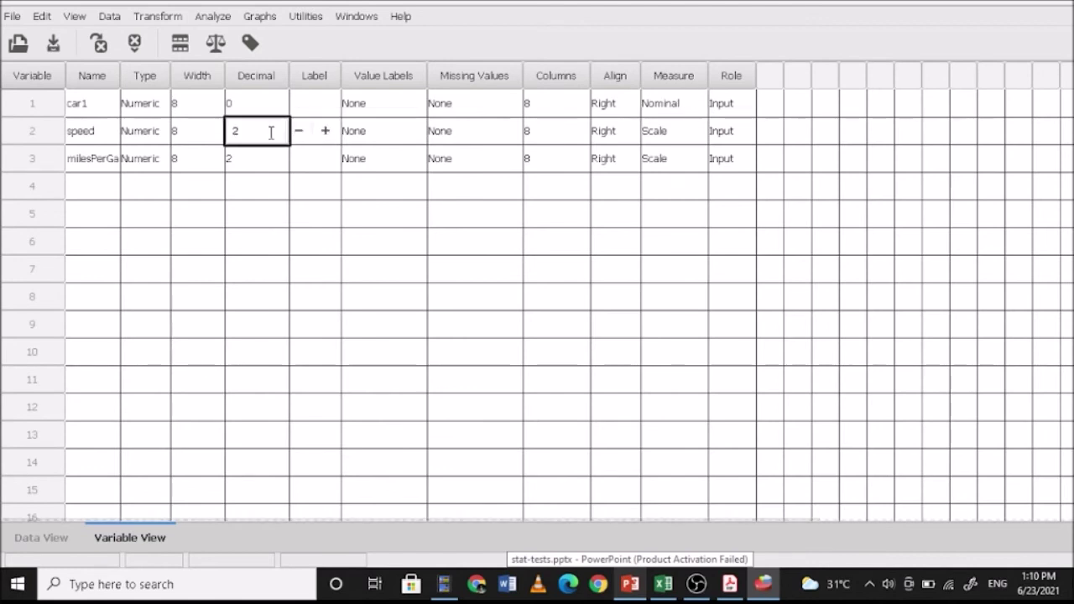
click(298, 134)
click(297, 134)
click(273, 165)
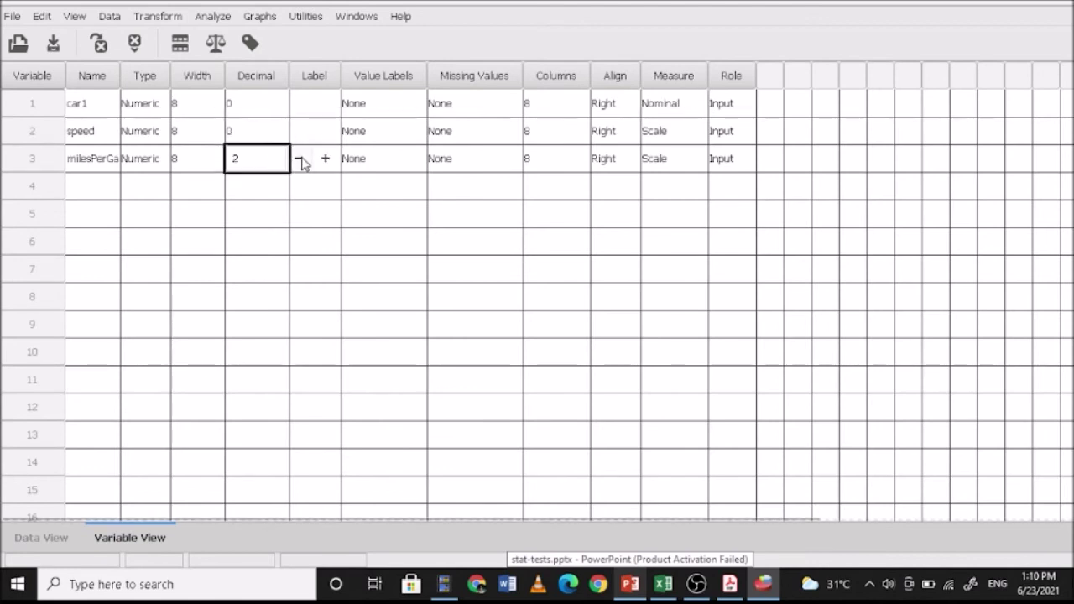
click(300, 159)
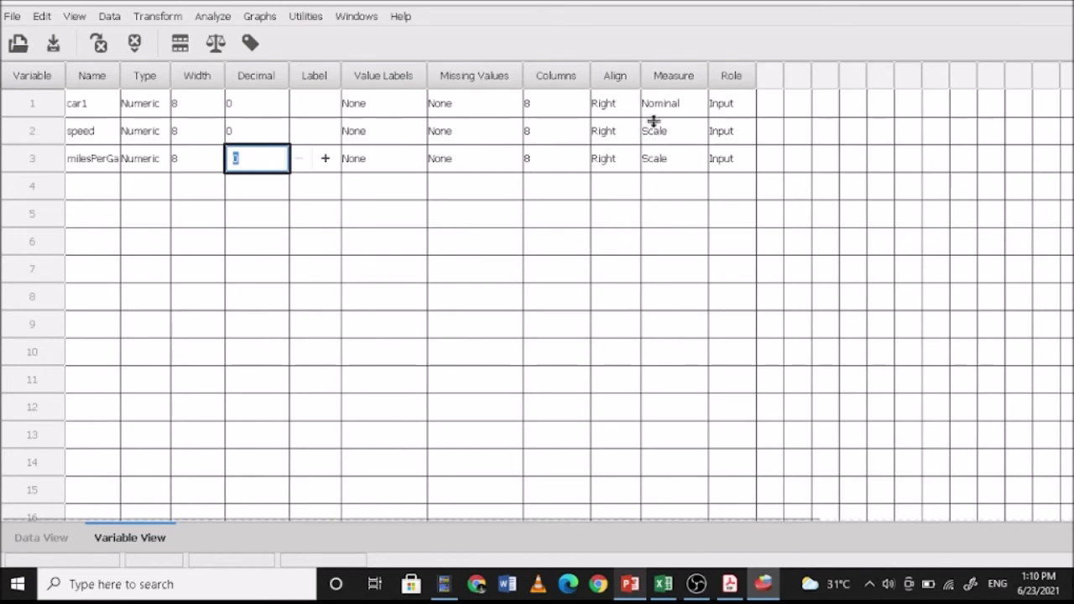
click(47, 538)
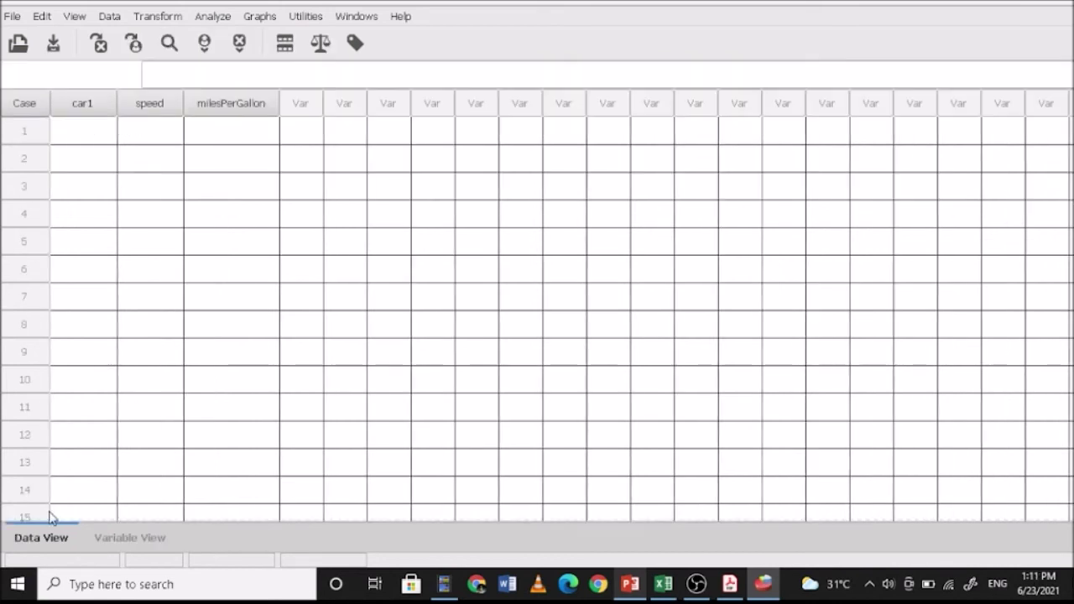
Number the cars 1 to 10 in column B by filling down from 1 and 2.
click(661, 584)
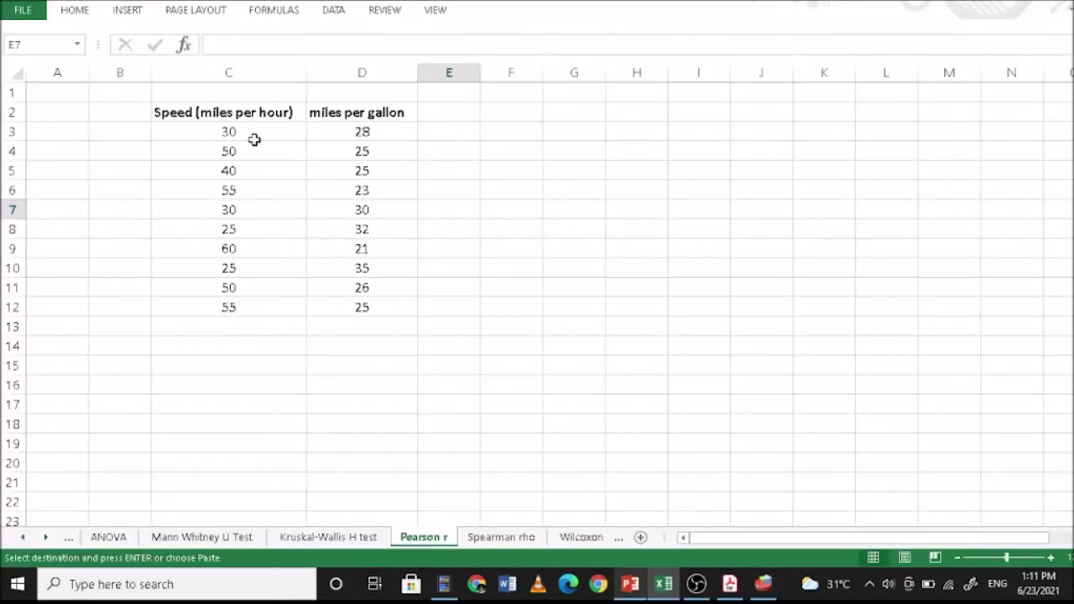
drag(254, 134, 364, 307)
click(127, 127)
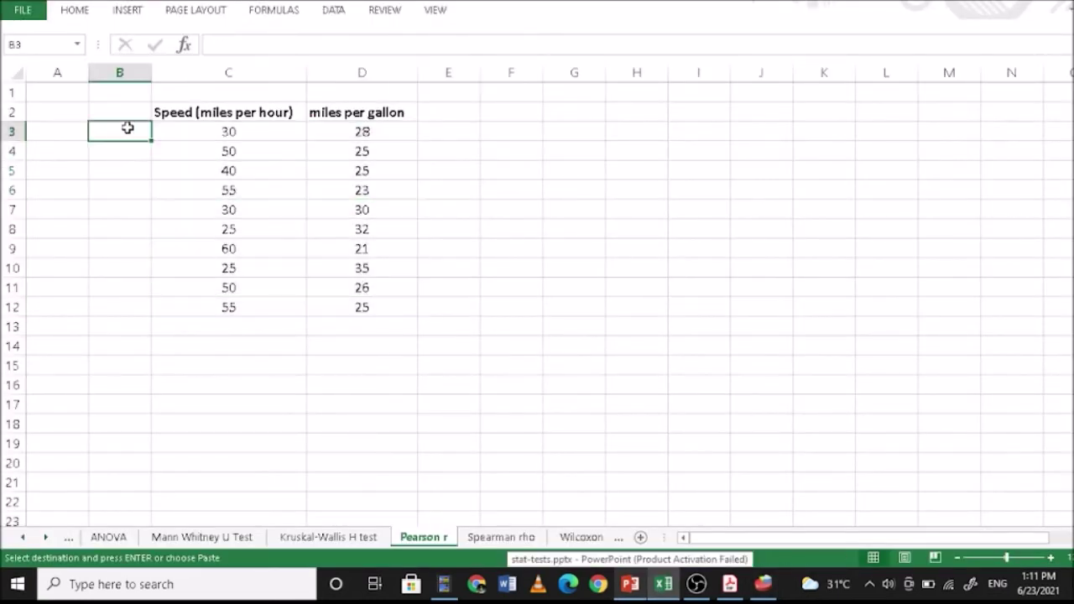
text(1)
key(Return)
text(2)
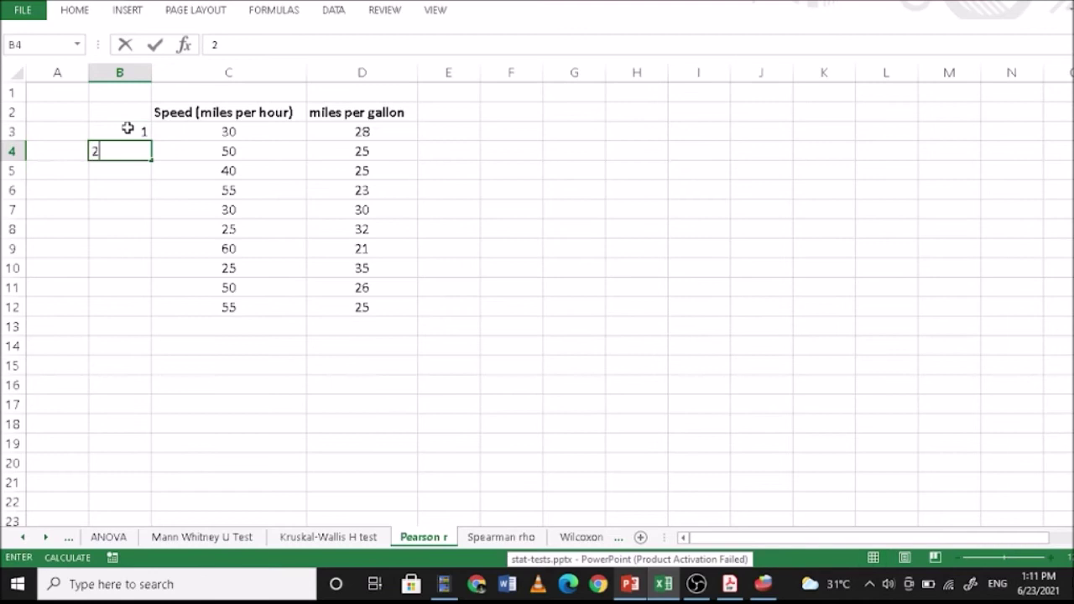
key(Return)
drag(127, 130, 148, 312)
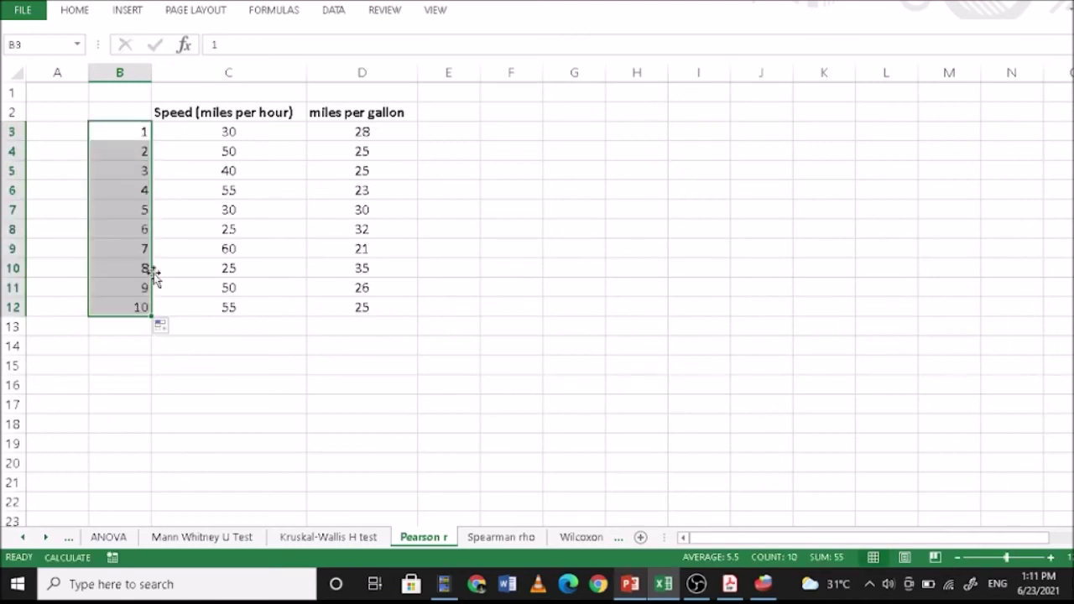
drag(132, 131, 144, 151)
Copy the data block B3:D12 and return to PSPP.
drag(255, 260, 367, 304)
key(ctrl+c)
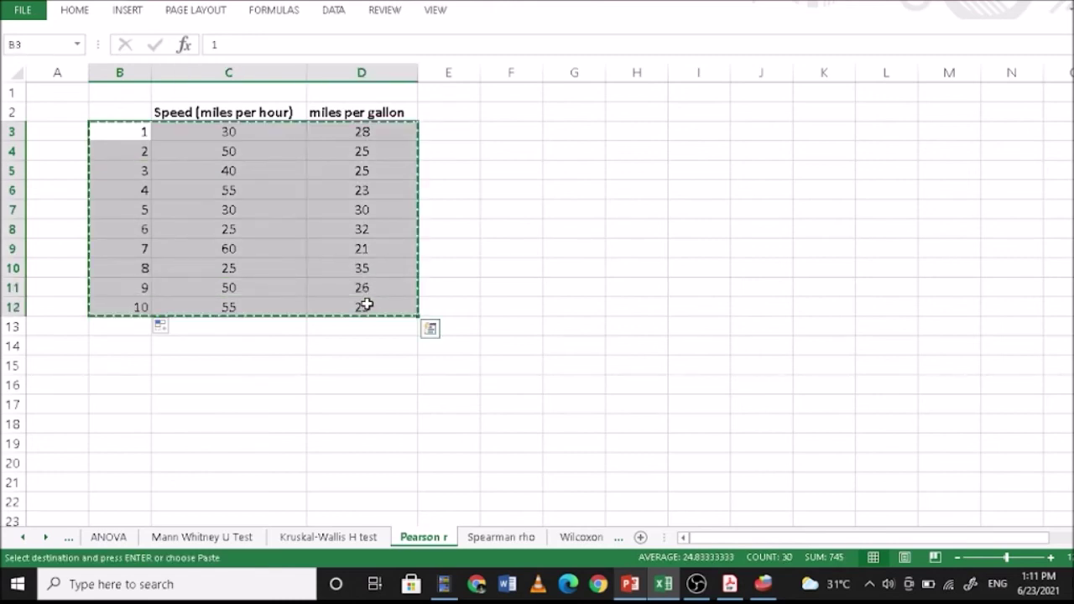
click(765, 592)
Paste the copied car1, speed and milesPerGallon values into the grid from row 1.
click(78, 134)
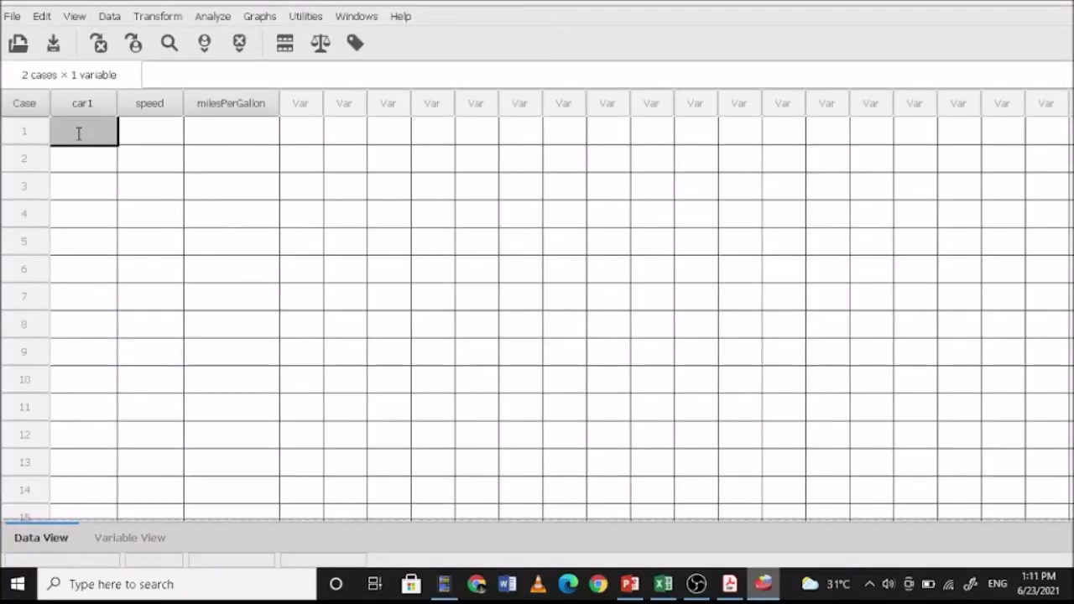
key(ctrl+v)
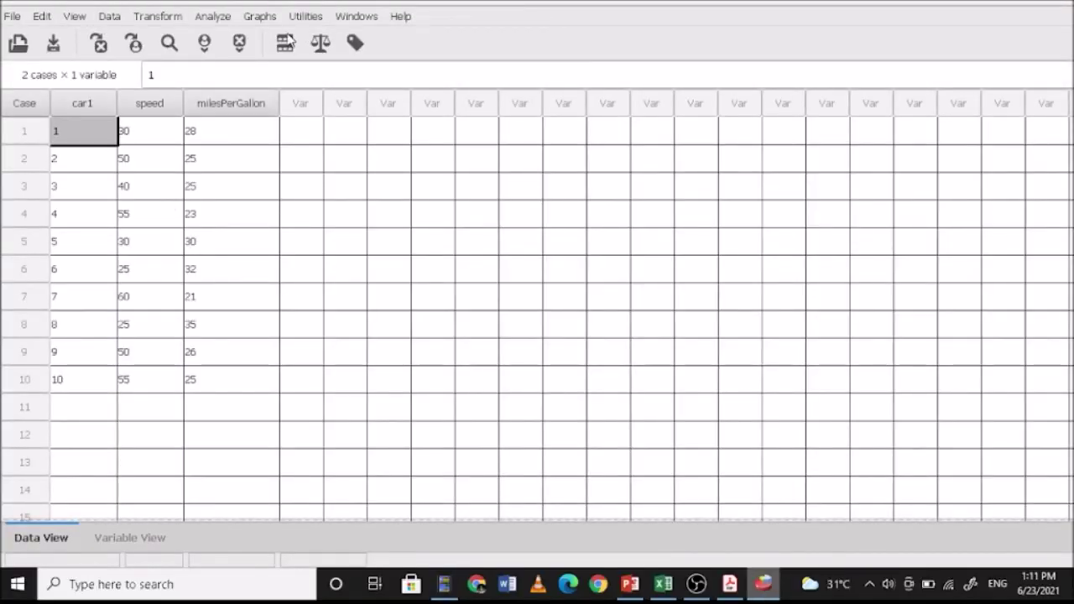
click(110, 16)
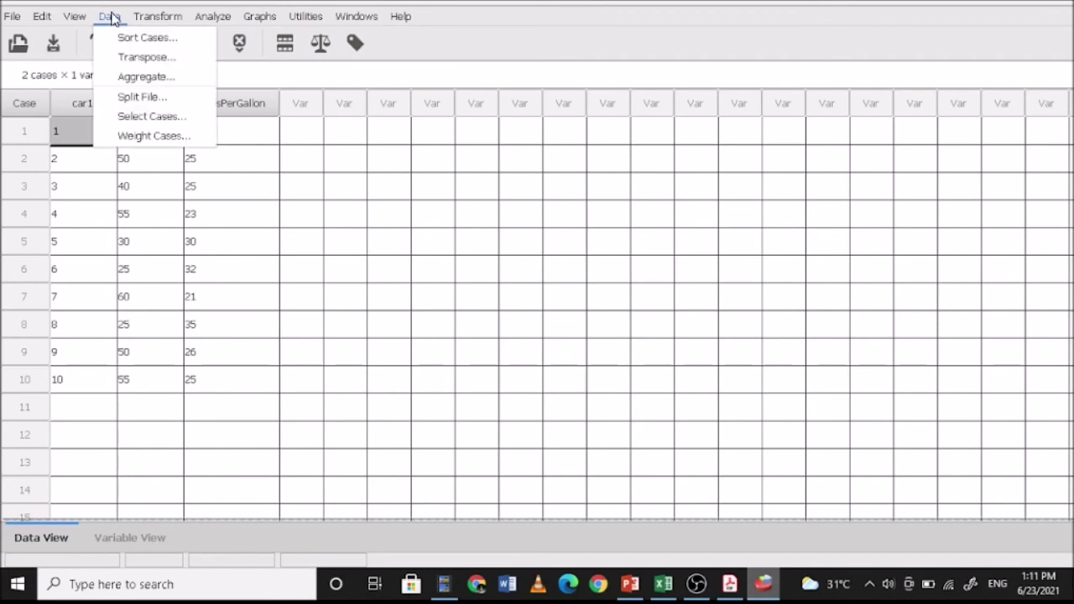
Create a scatterplot with speed on the Y axis and milesPerGallon on the X axis.
click(259, 16)
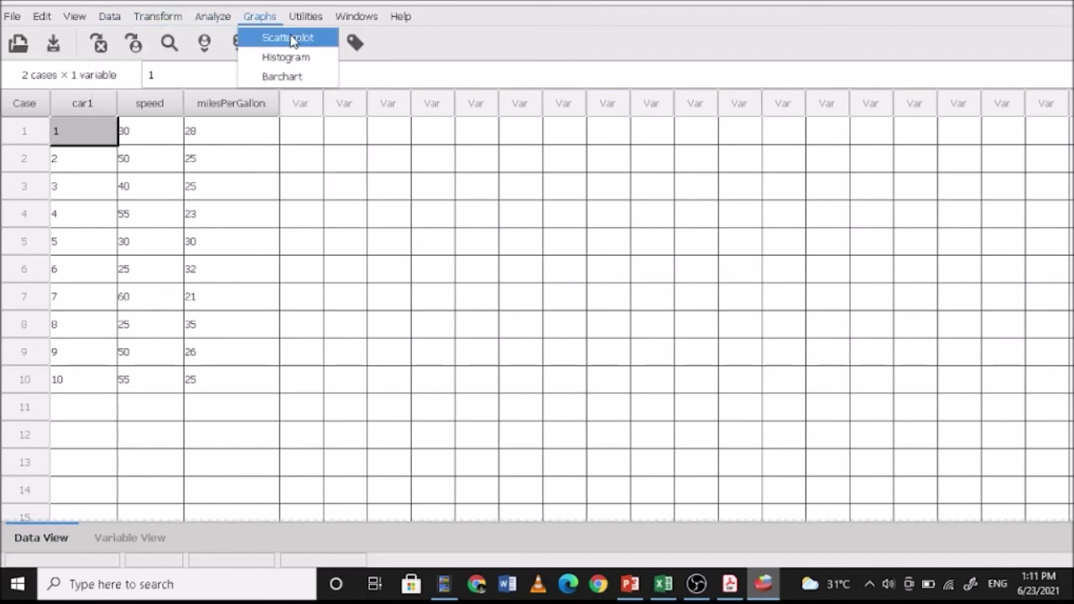
click(288, 39)
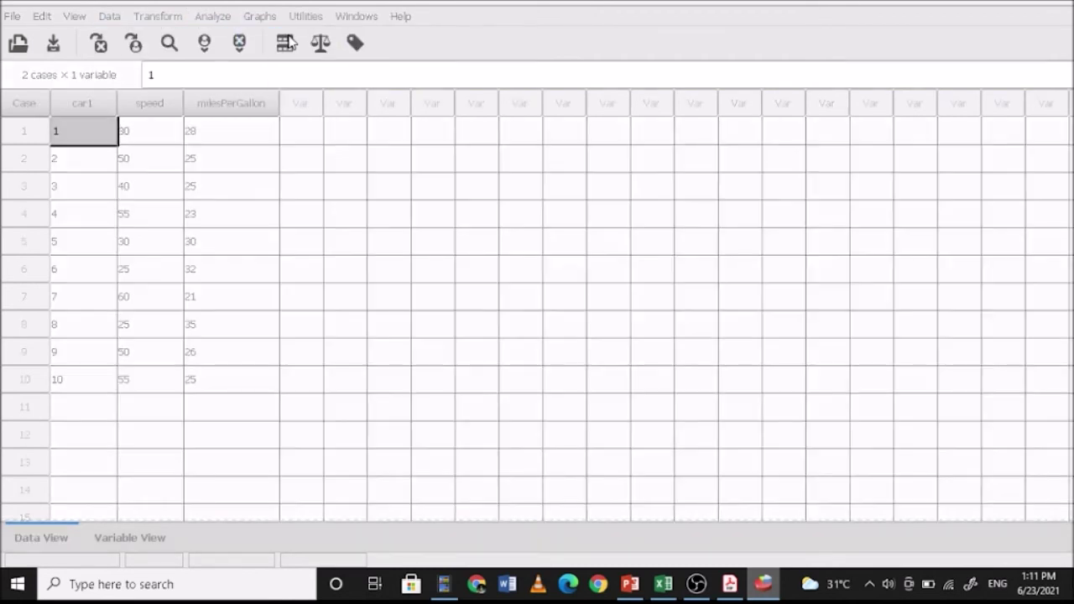
click(388, 225)
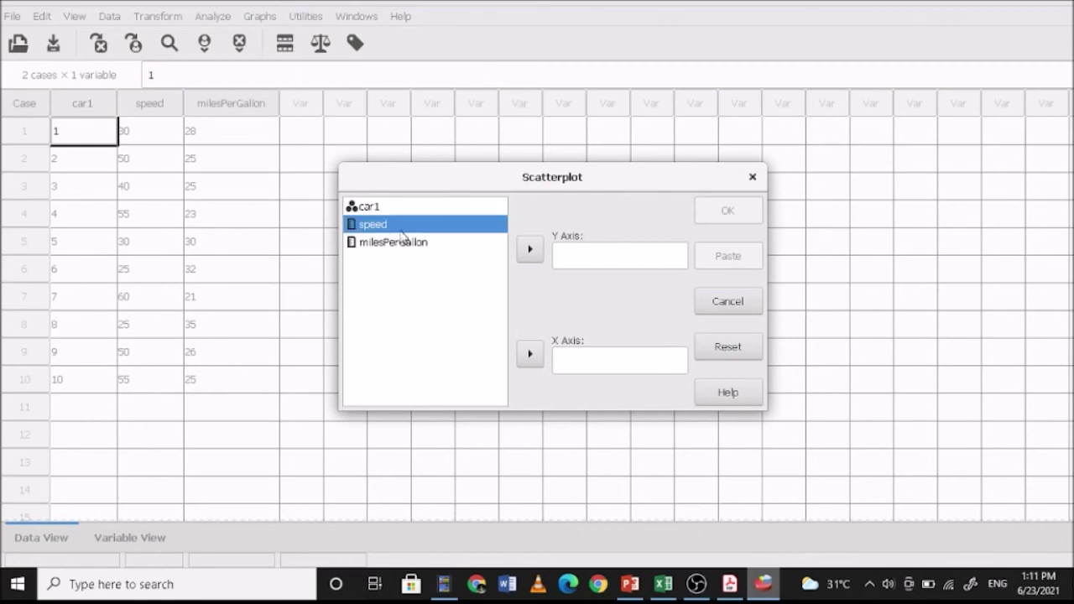
click(529, 249)
click(417, 245)
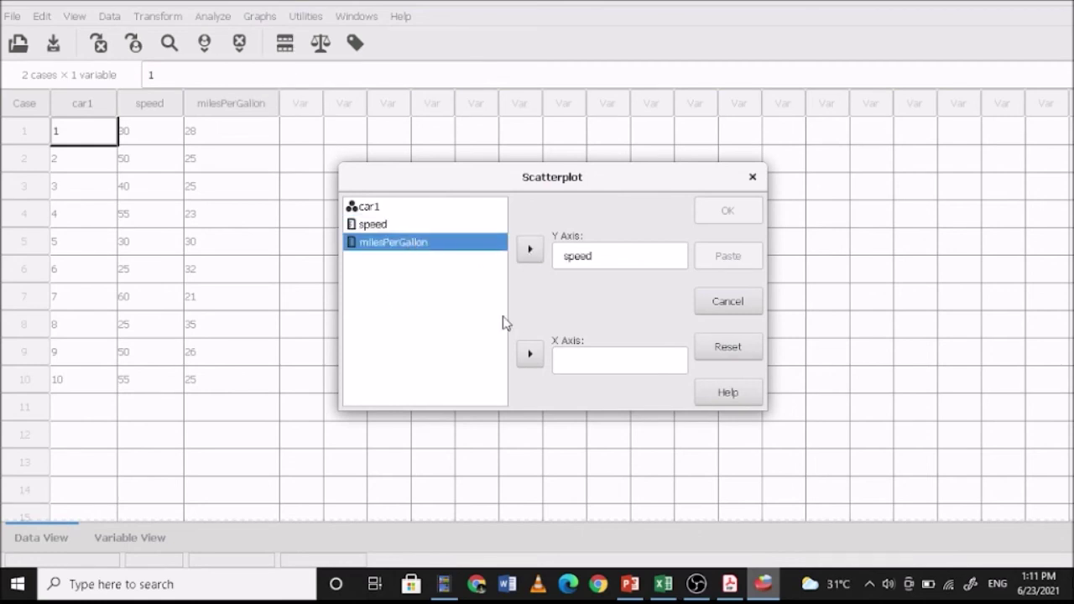
click(529, 353)
click(719, 215)
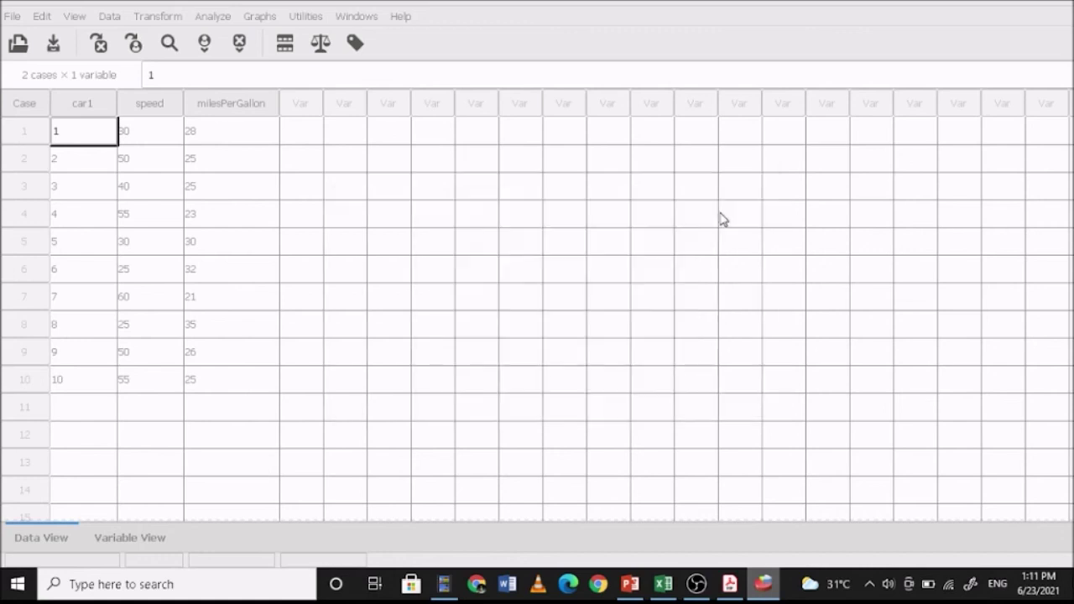
mouse_move(764, 582)
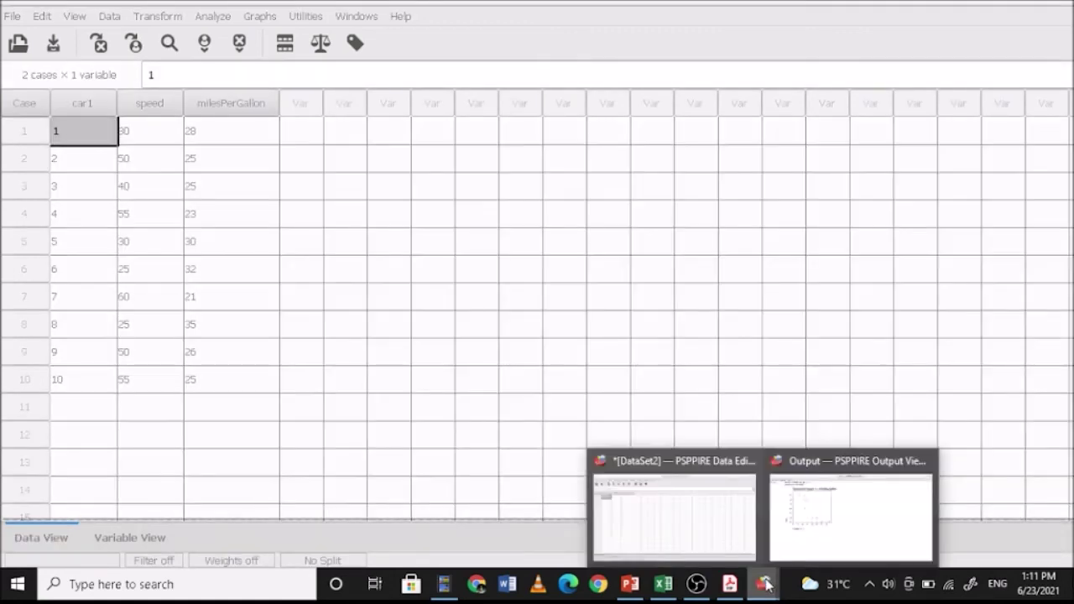
click(812, 537)
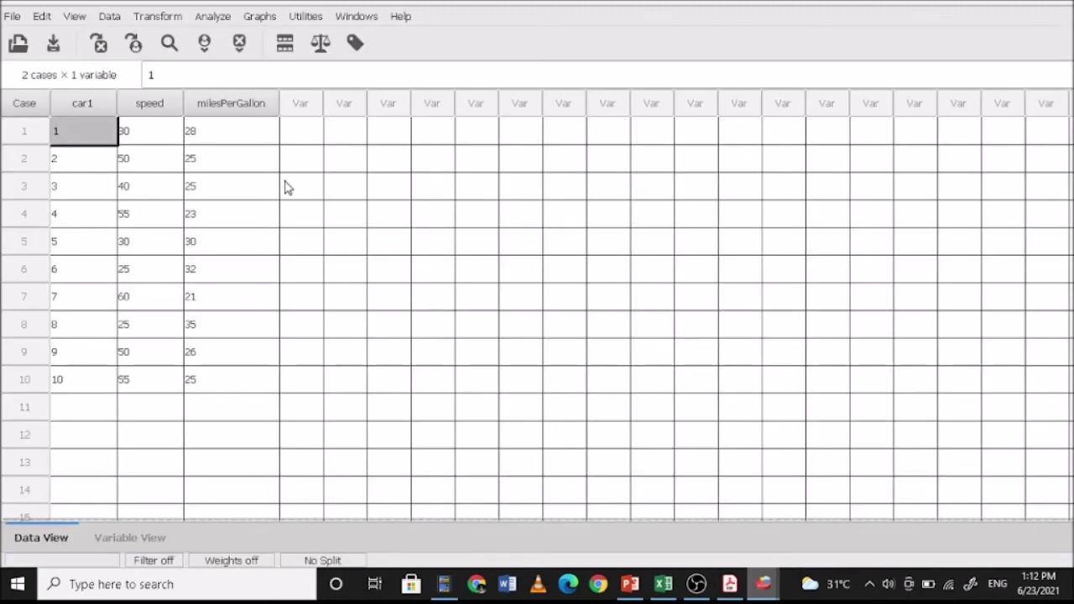
Run a Bivariate Correlation on speed and milesPerGallon.
click(222, 18)
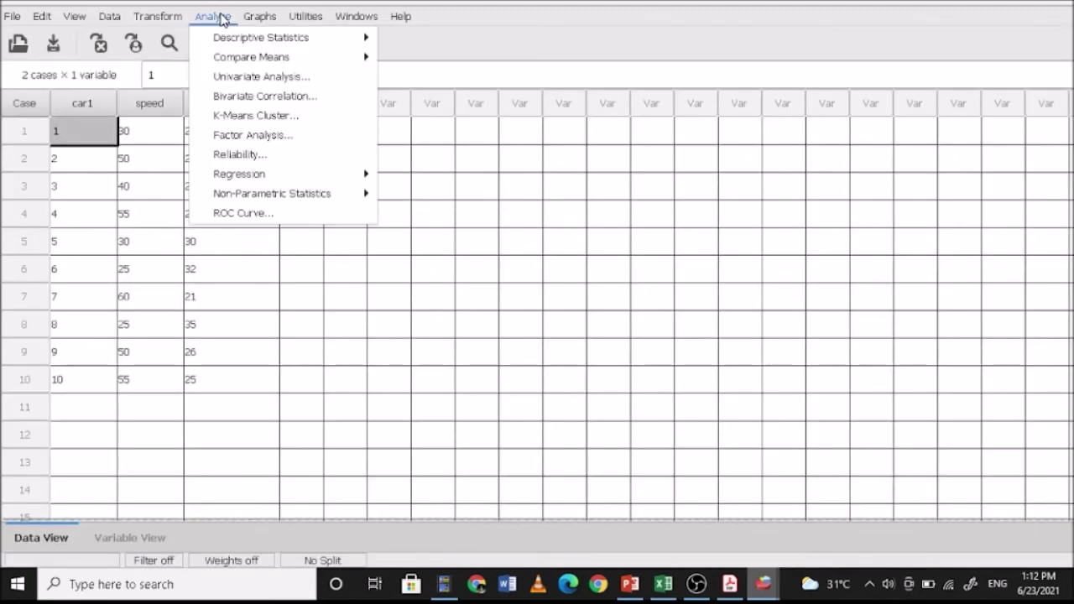
click(271, 99)
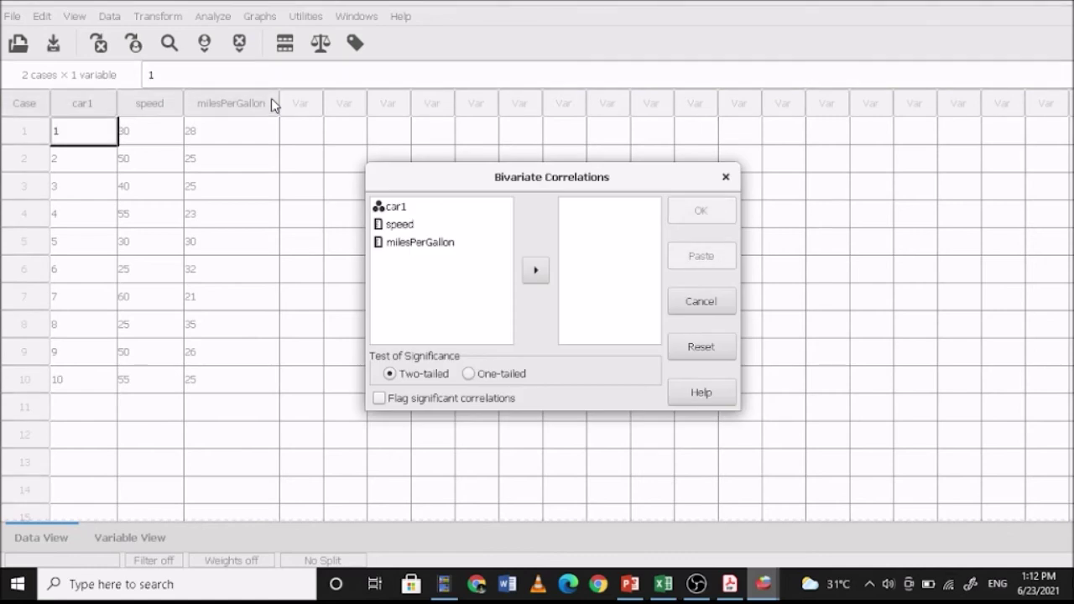
click(401, 224)
click(535, 275)
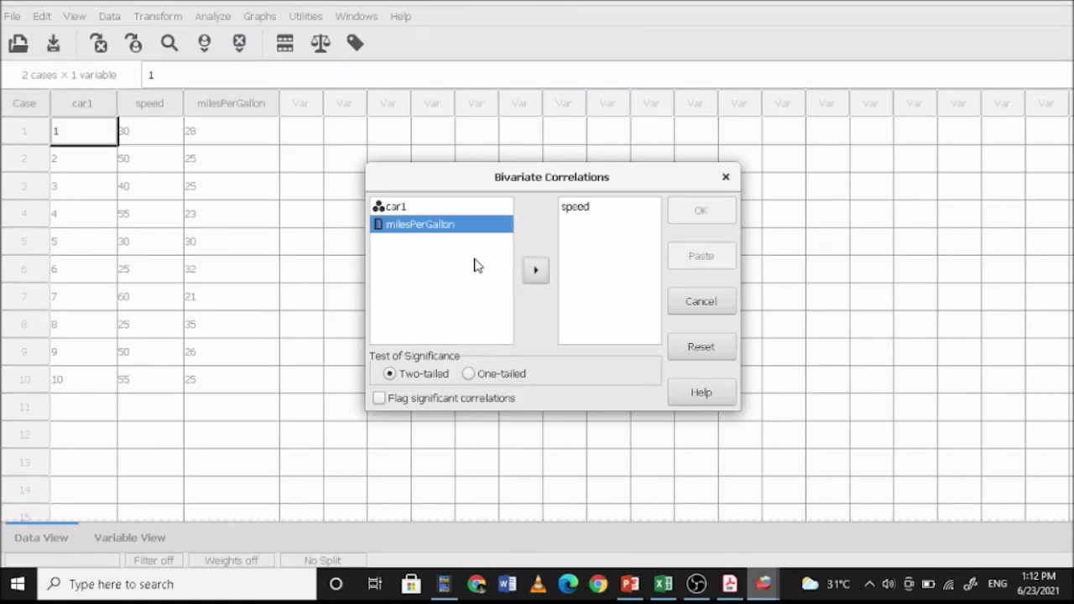
click(535, 271)
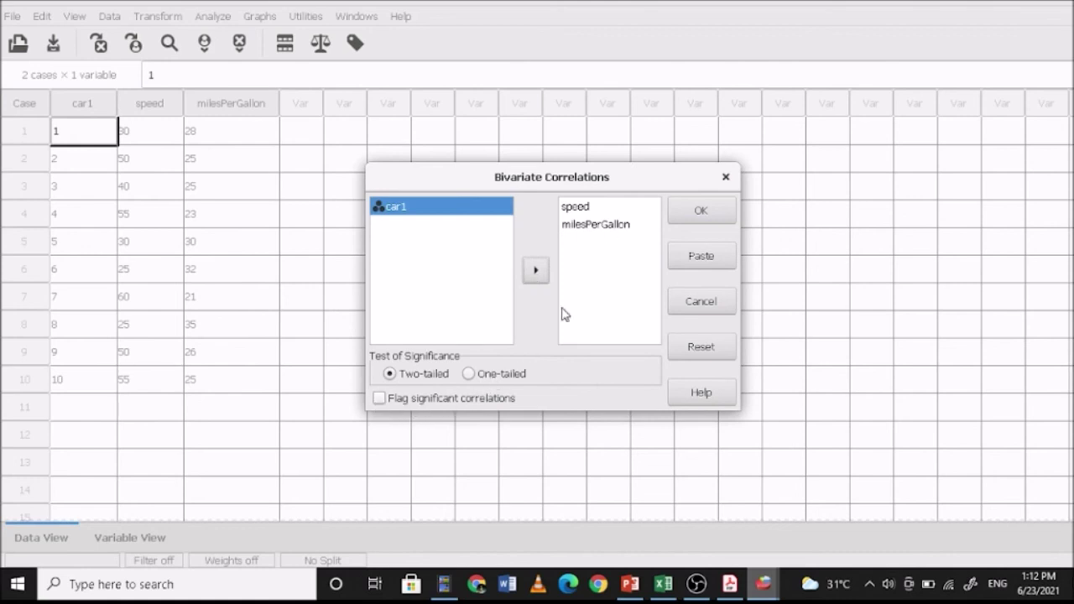
click(700, 212)
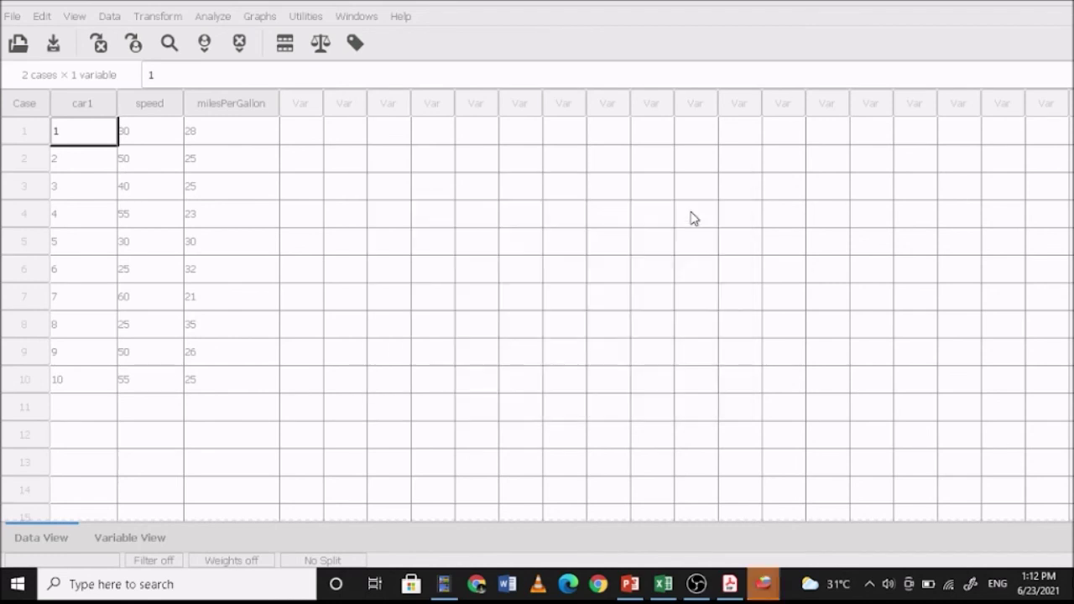
Show the output and scroll to the Correlations table flagging r = -.910 as significant.
mouse_move(763, 584)
click(884, 537)
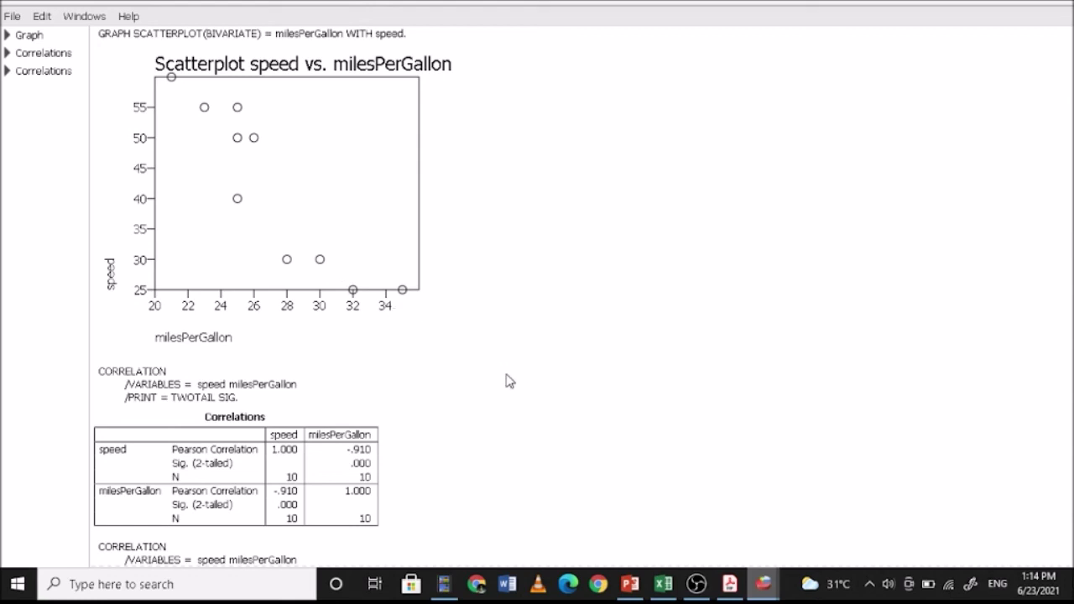
scroll(506, 380, down, 3)
scroll(506, 382, down, 1)
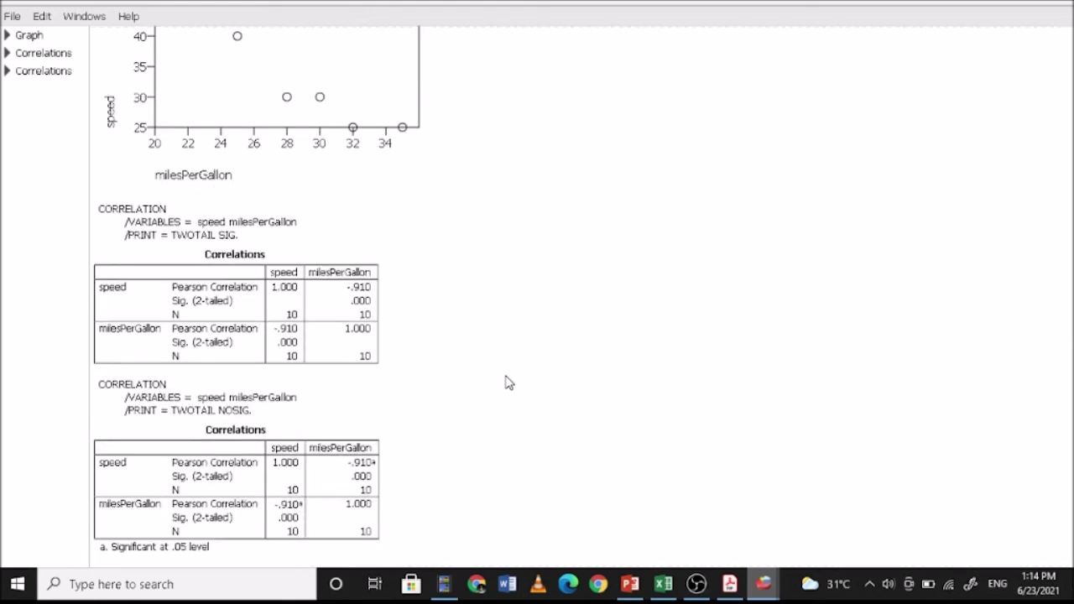